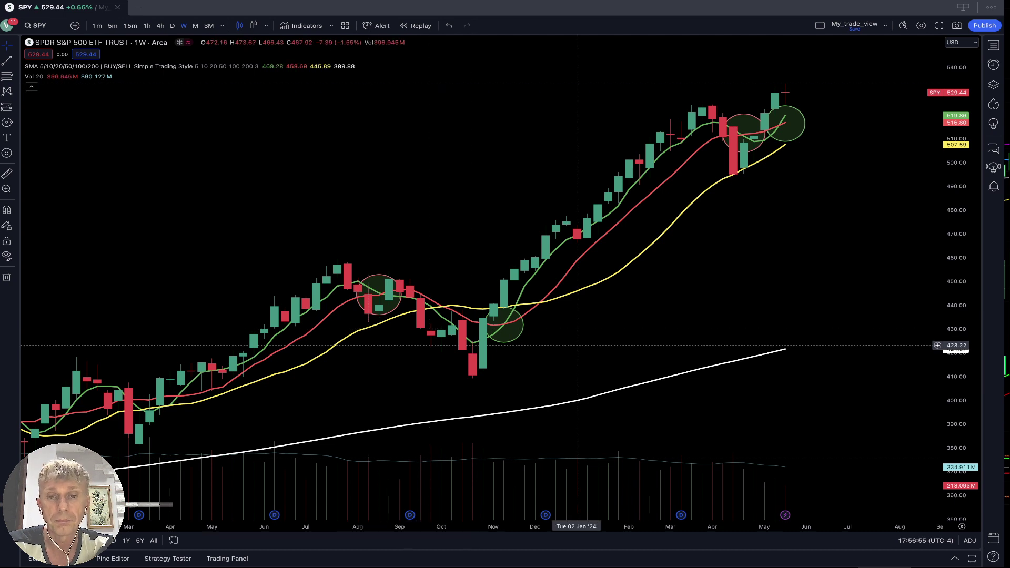
drag(348, 224, 372, 224)
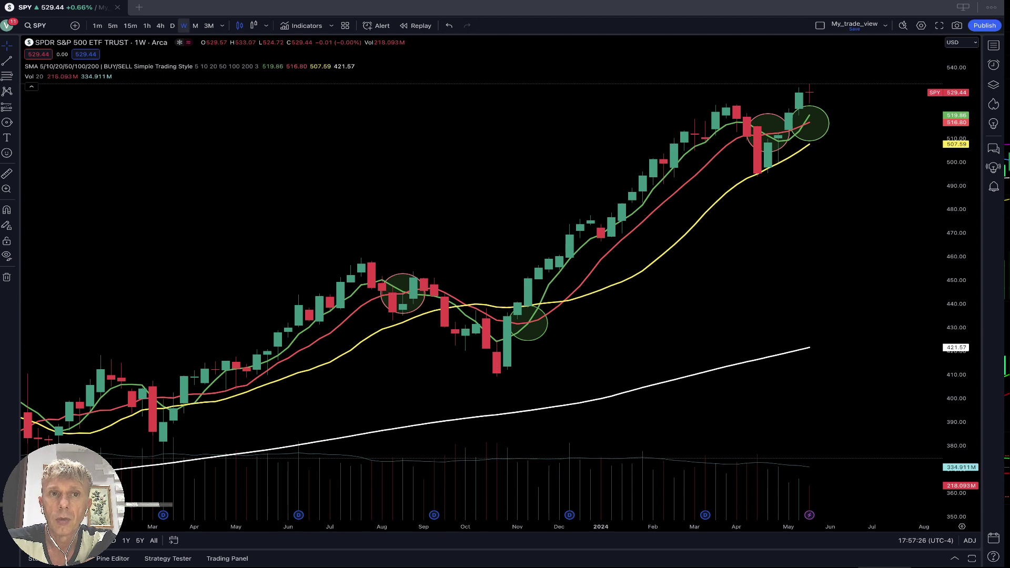
click(195, 25)
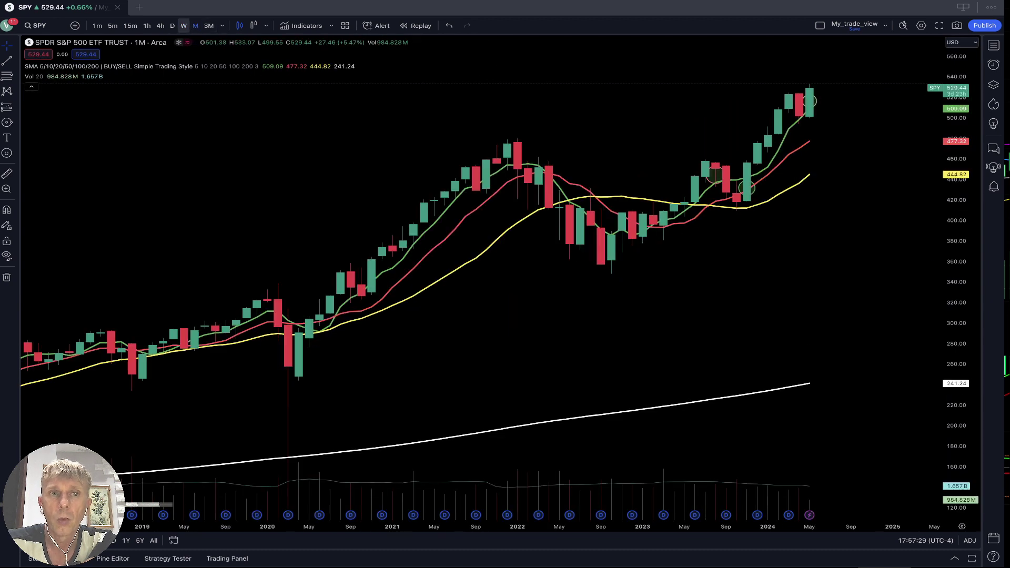
click(184, 26)
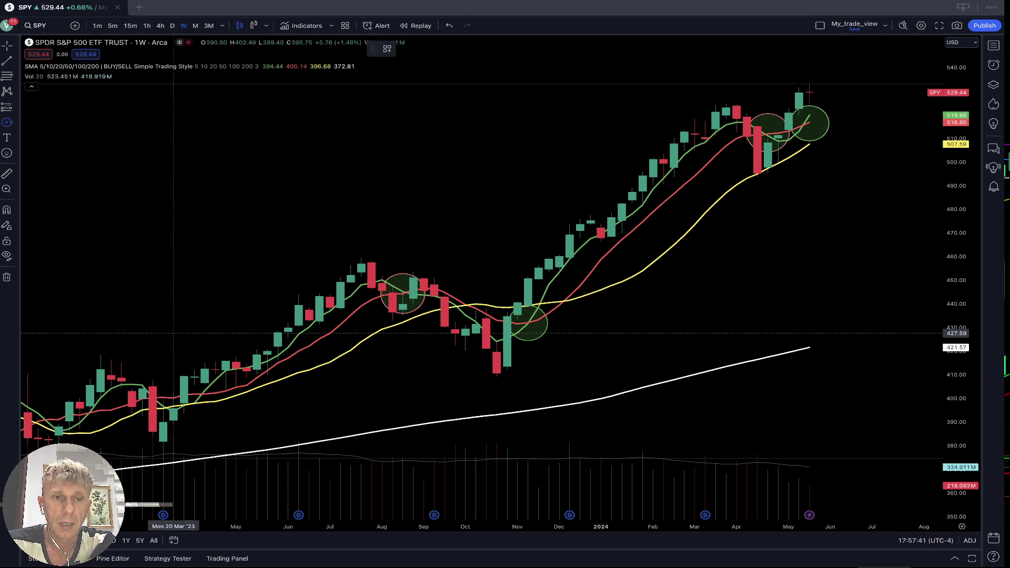
- Circle the April 2023 crossover candles on the SPY weekly chart in green
drag(204, 396, 204, 372)
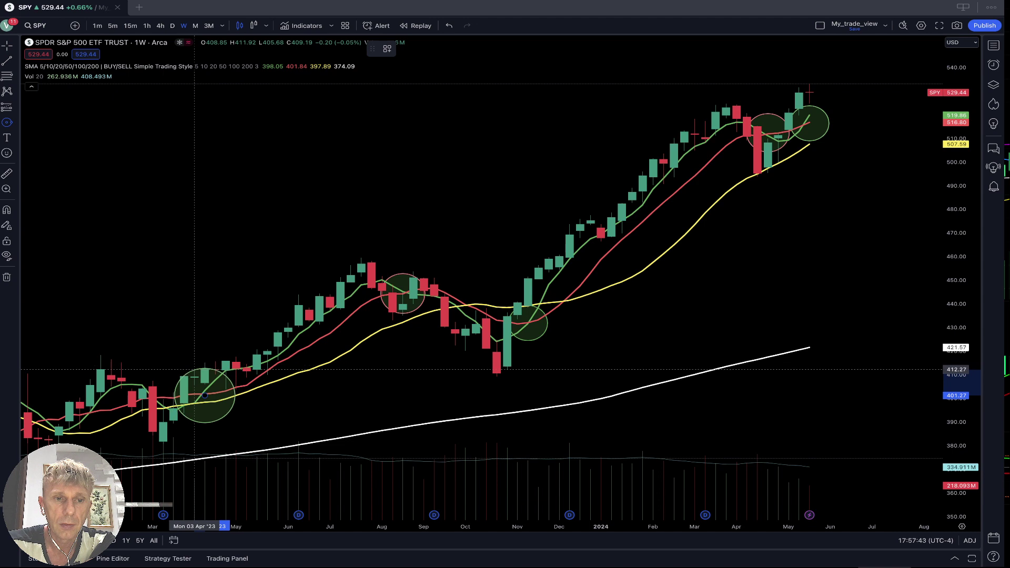
click(204, 371)
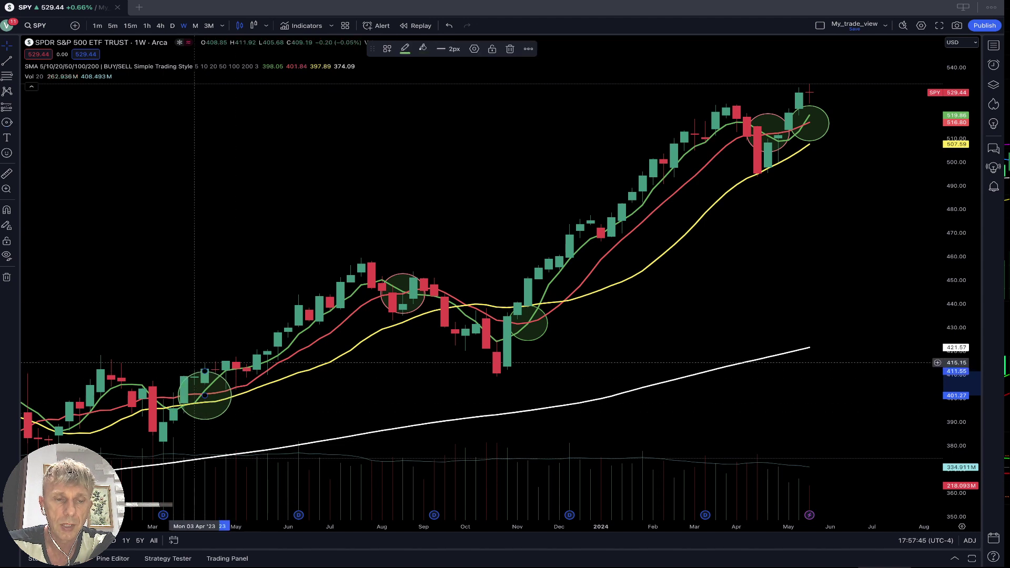
click(278, 411)
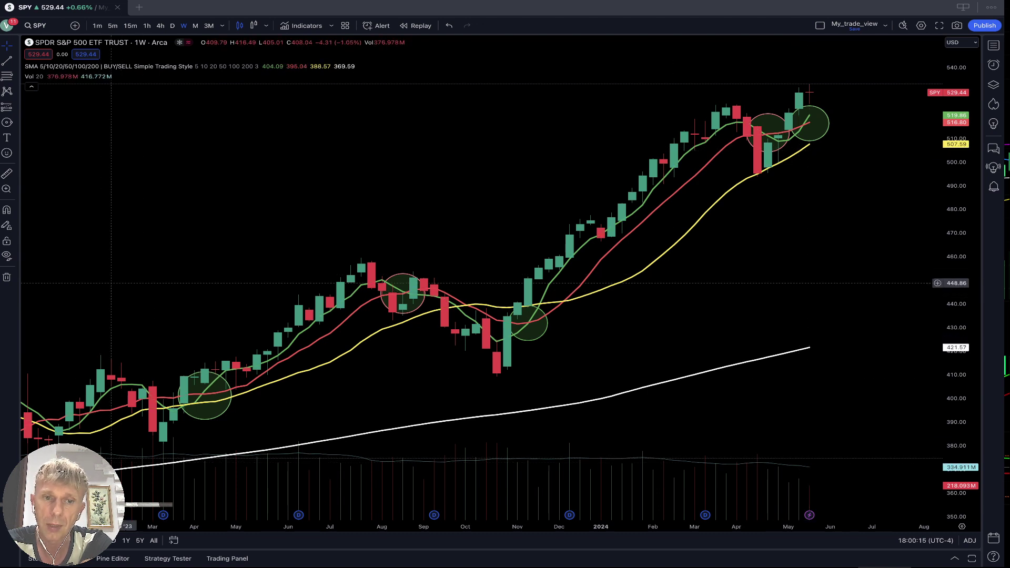
drag(111, 276, 386, 276)
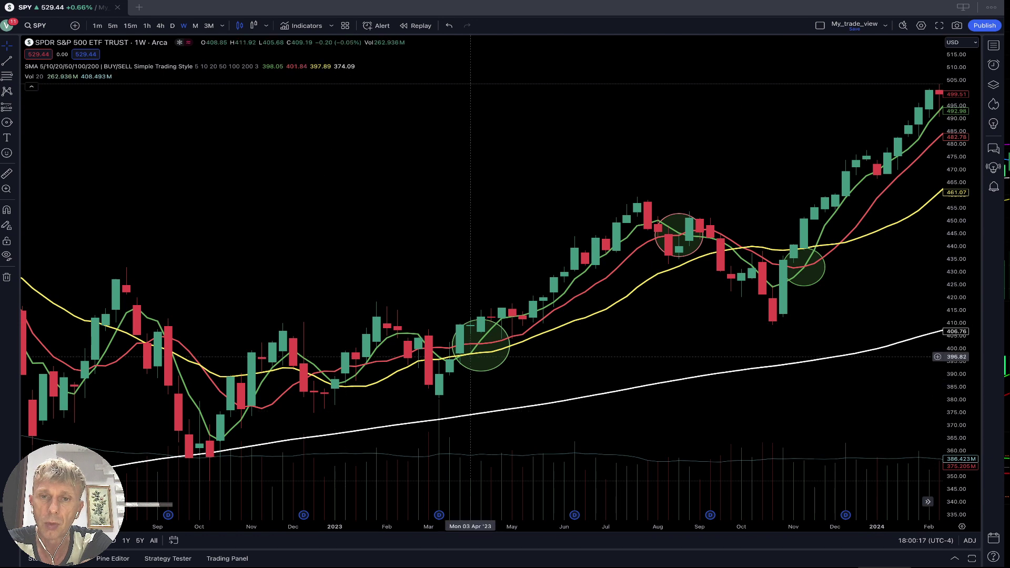
drag(658, 226, 778, 232)
scroll(426, 225, right, 2)
scroll(425, 225, left, 15)
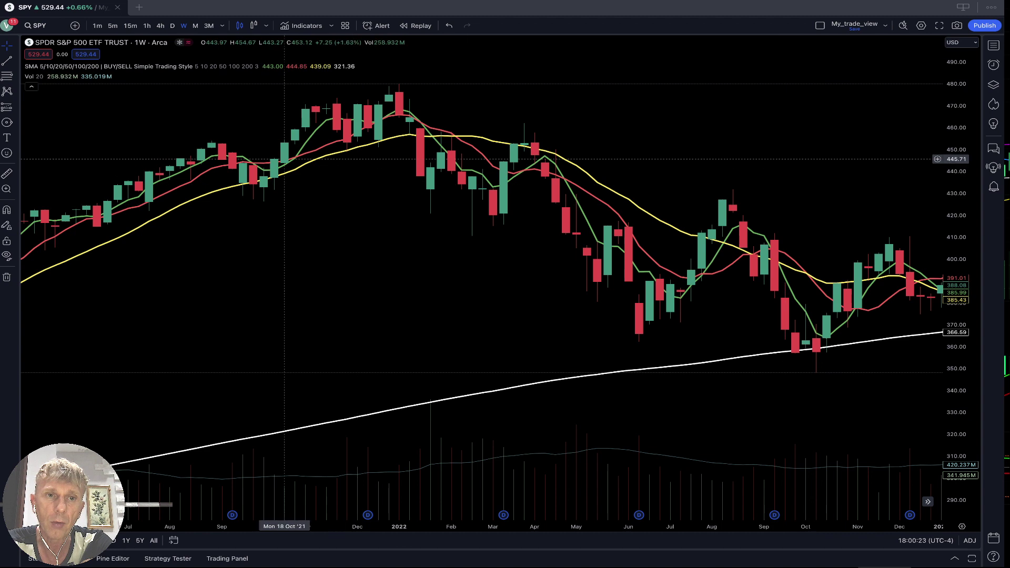
drag(221, 226, 298, 236)
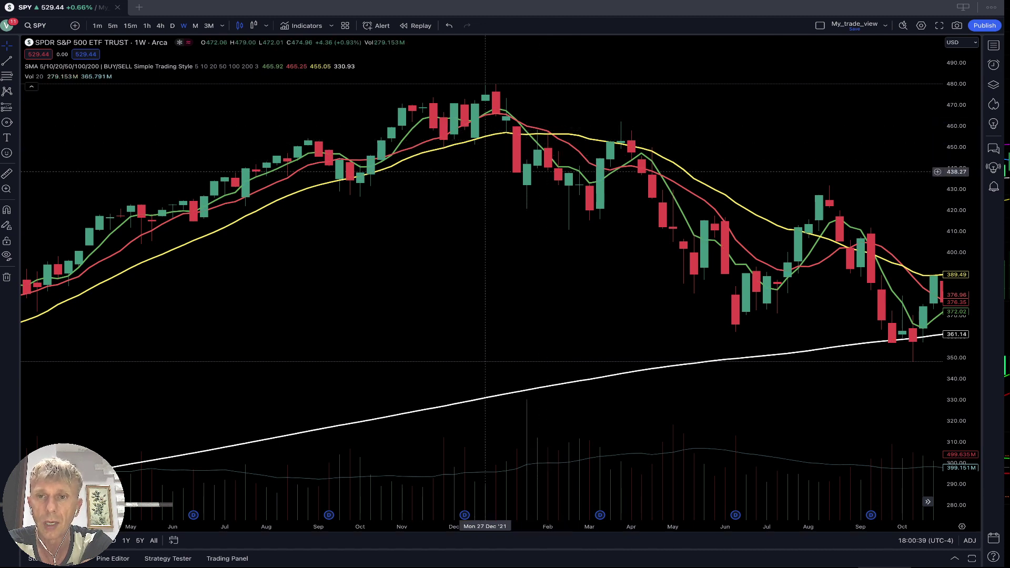
drag(485, 171, 316, 138)
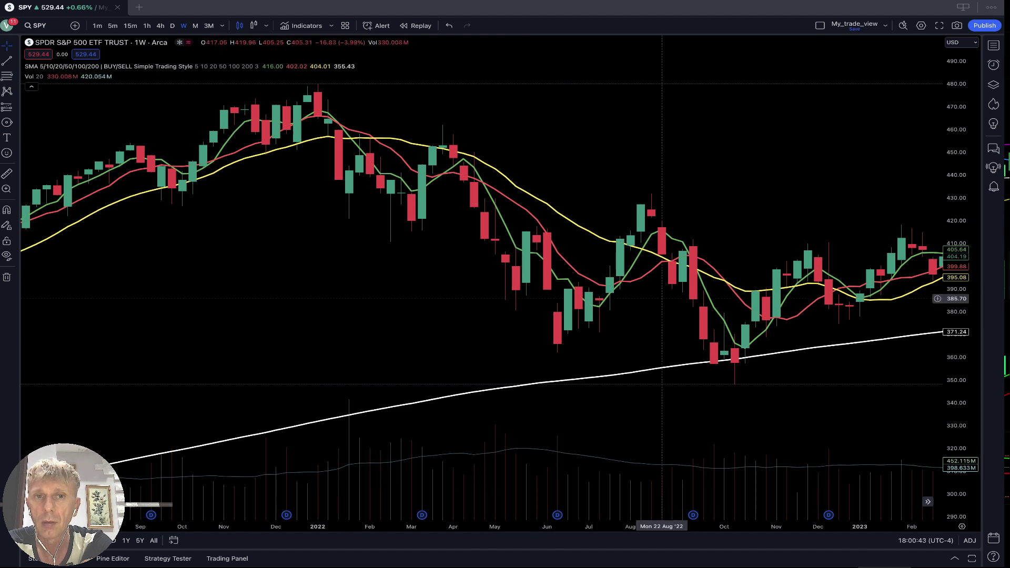
drag(661, 298, 576, 301)
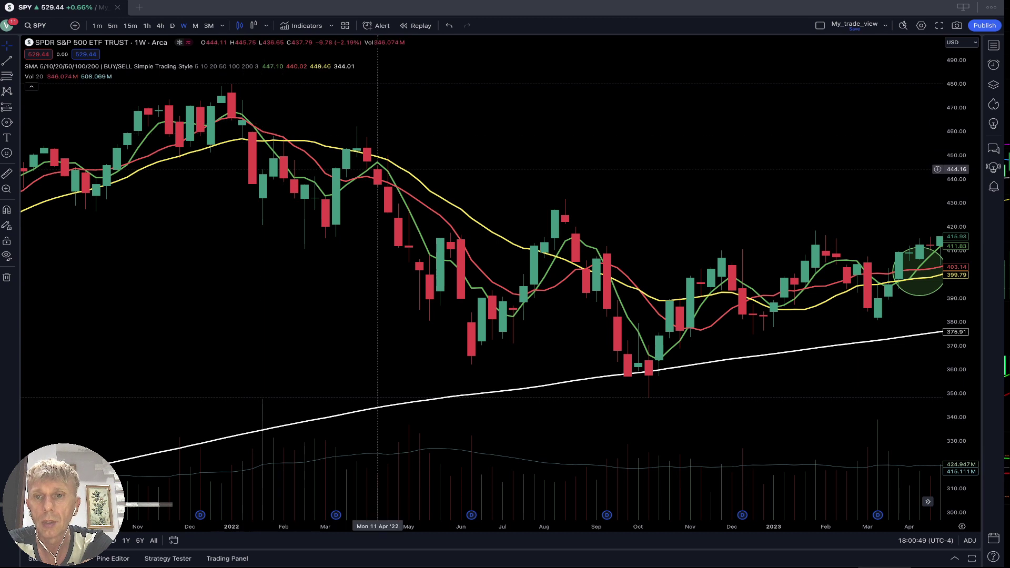
drag(742, 207, 507, 231)
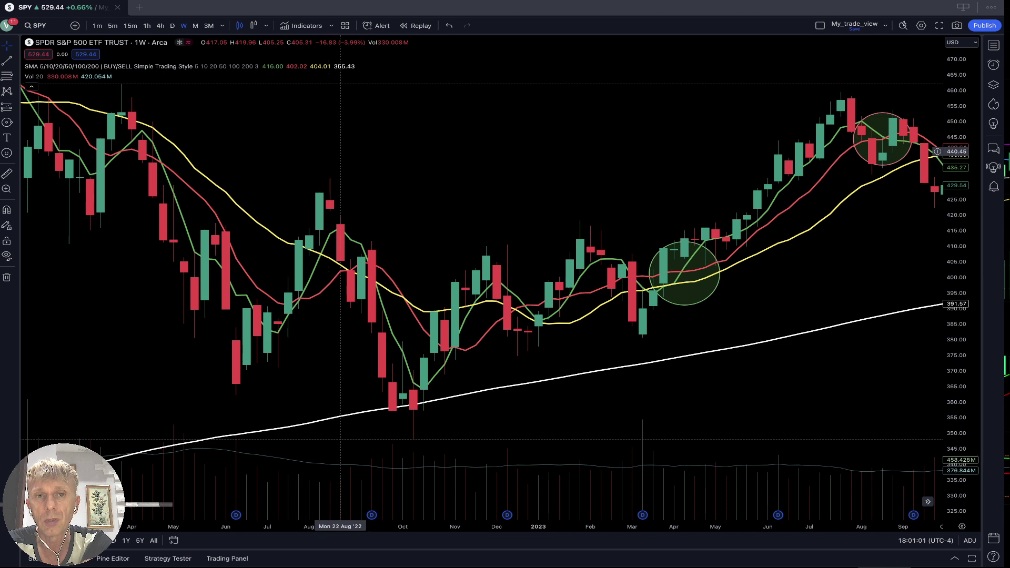
drag(340, 151, 574, 273)
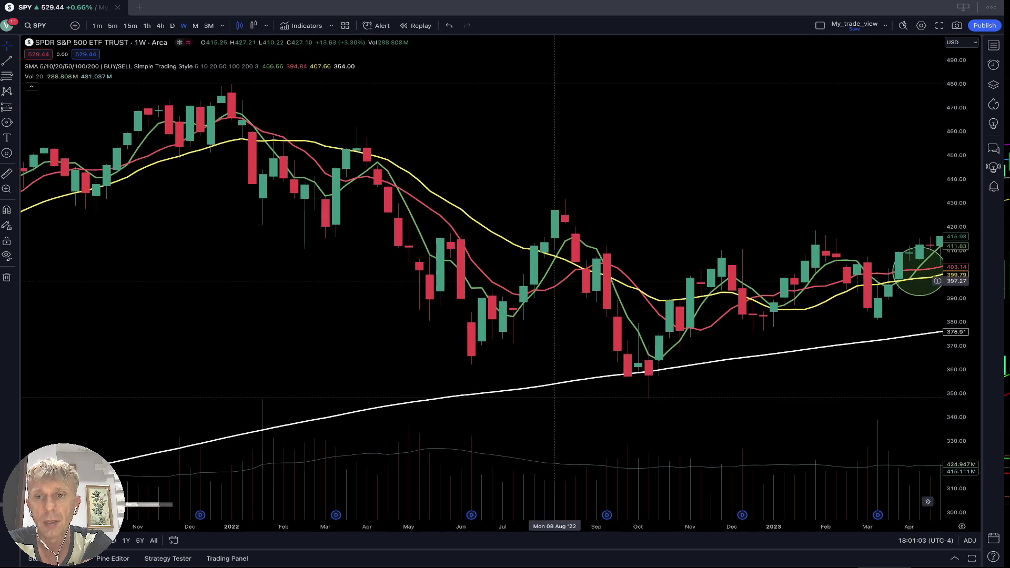
drag(691, 273, 339, 177)
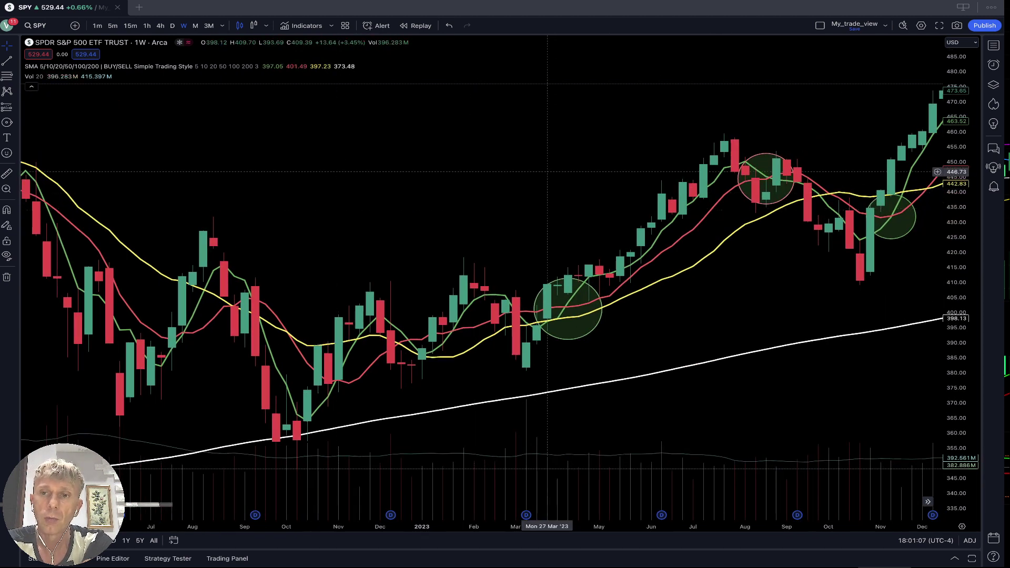
drag(547, 172, 388, 168)
drag(470, 164, 334, 162)
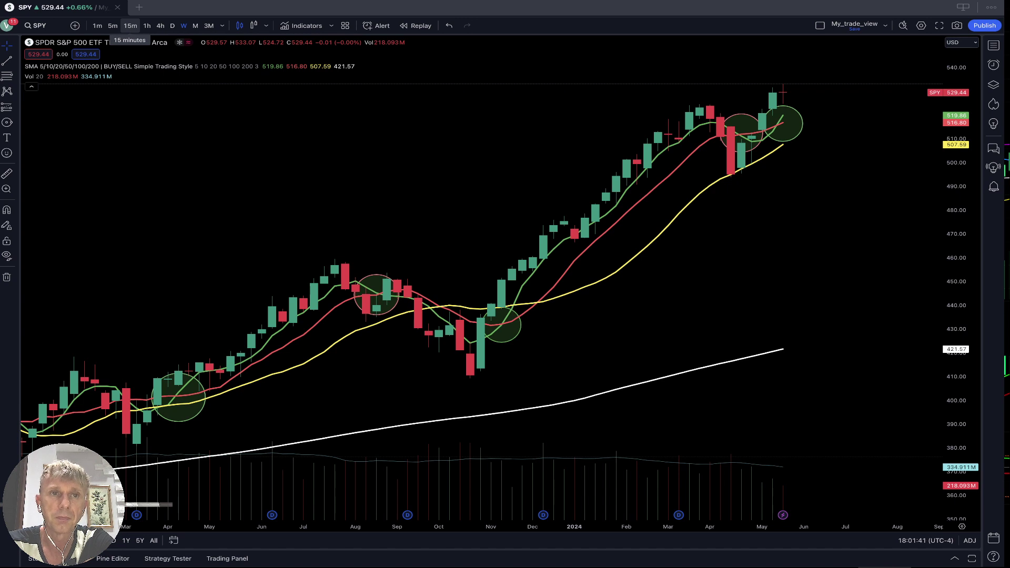
- Switch SPY to monthly candles, hide the old drawings, and circle the mid-2020 crossover
click(195, 25)
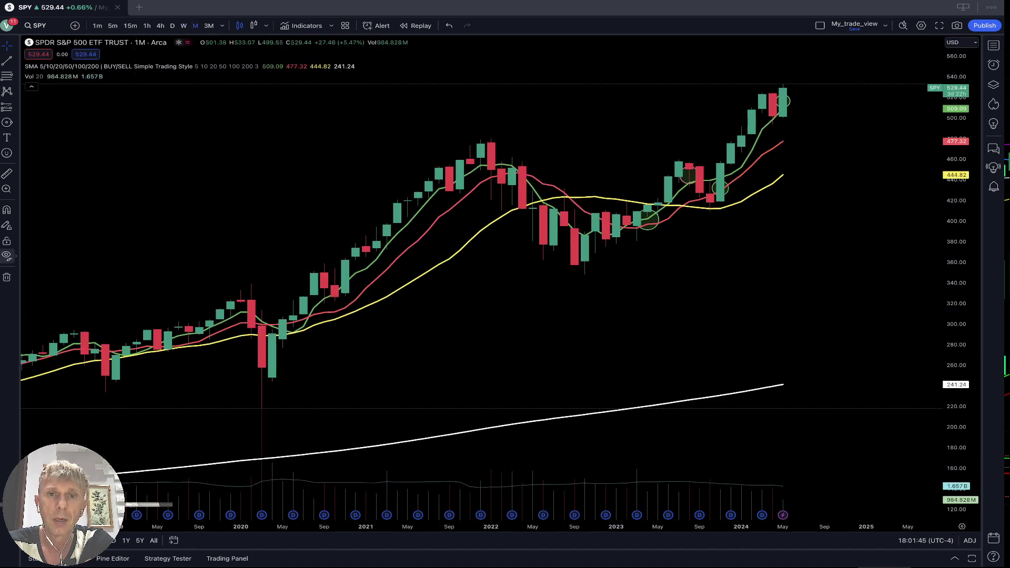
click(7, 255)
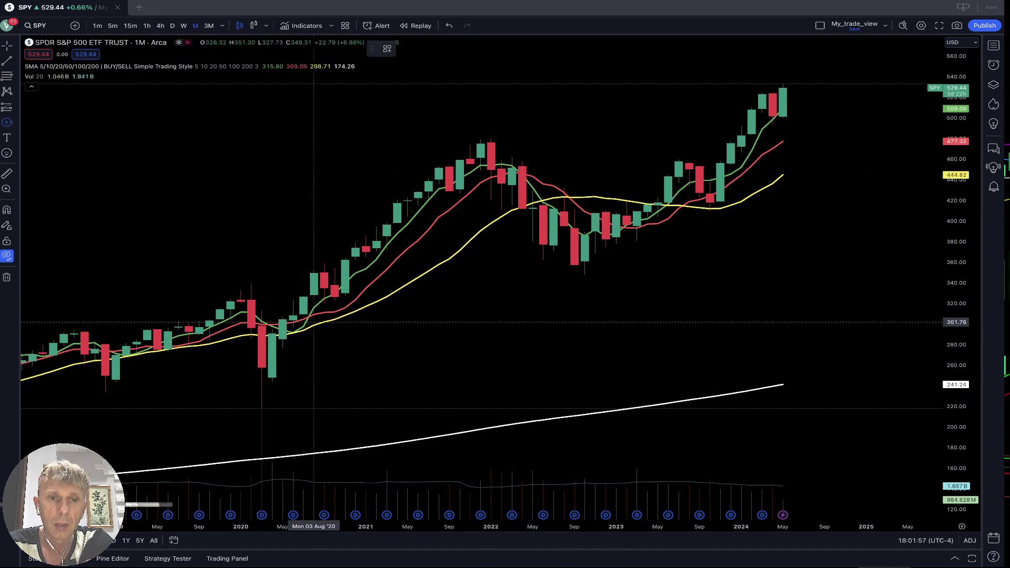
drag(314, 317, 303, 294)
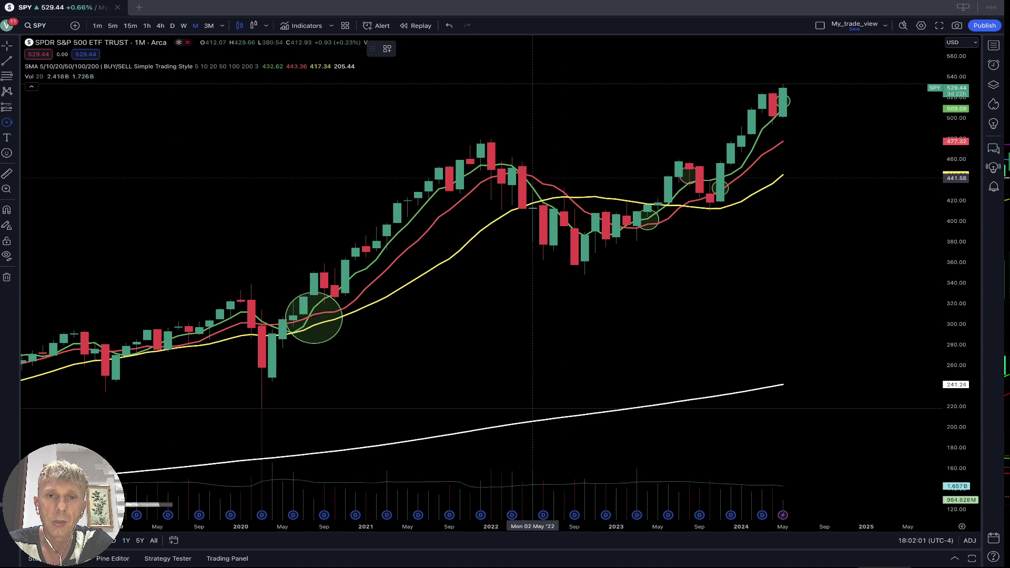
- Circle the early-2022 top in red and delete the SMA indicator
drag(522, 173, 543, 147)
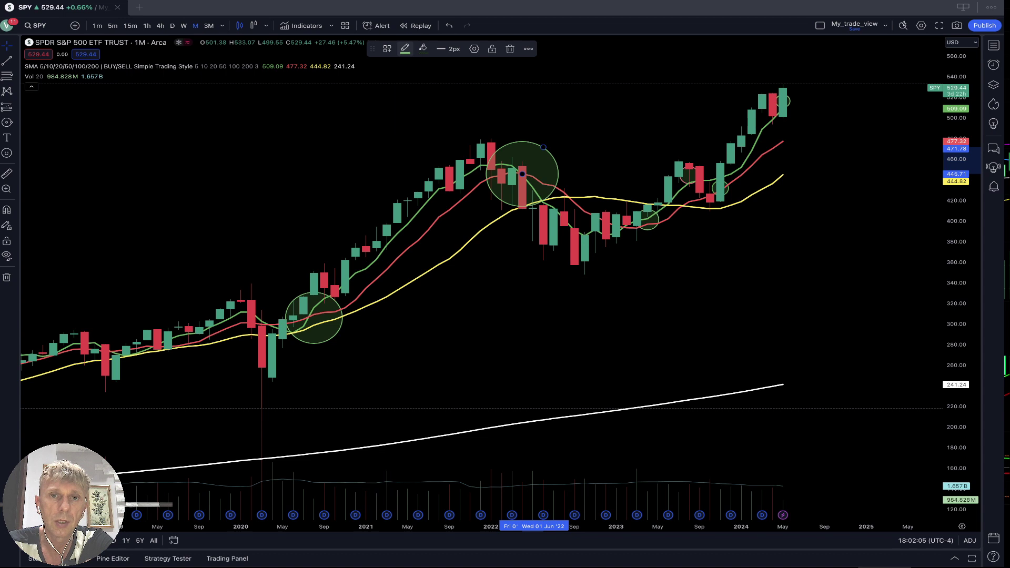
click(405, 49)
click(404, 76)
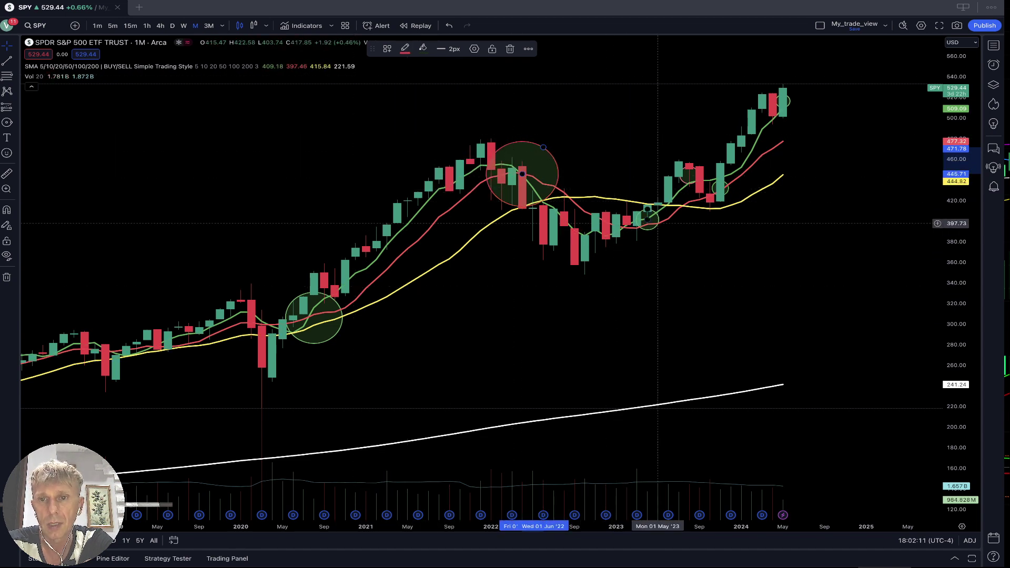
click(657, 208)
key(Delete)
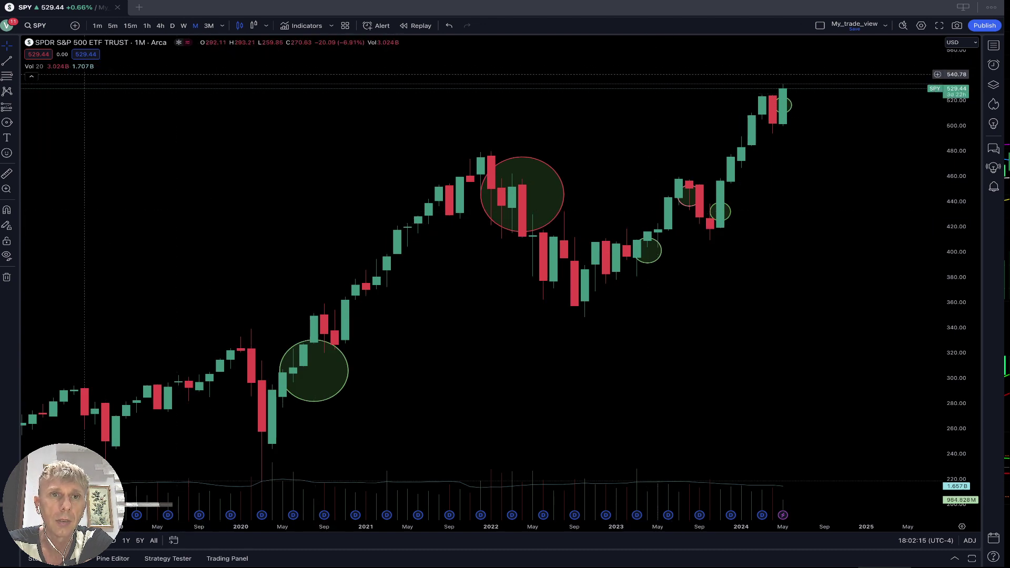
- Re-add the SMA 5/10/20/50/100/200 BUY/SELL Simple Trading Style indicator from Favorites
click(303, 25)
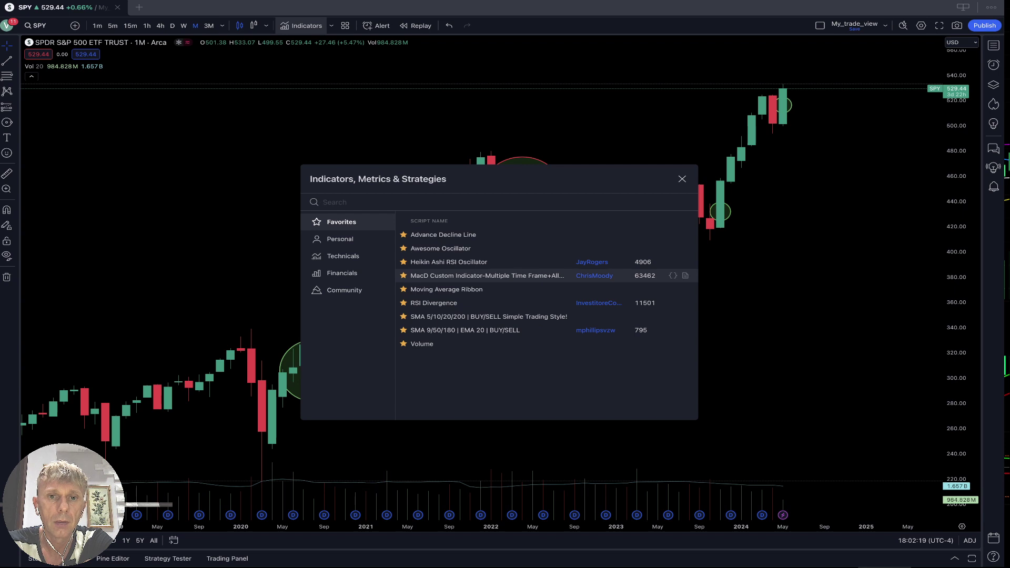
click(449, 262)
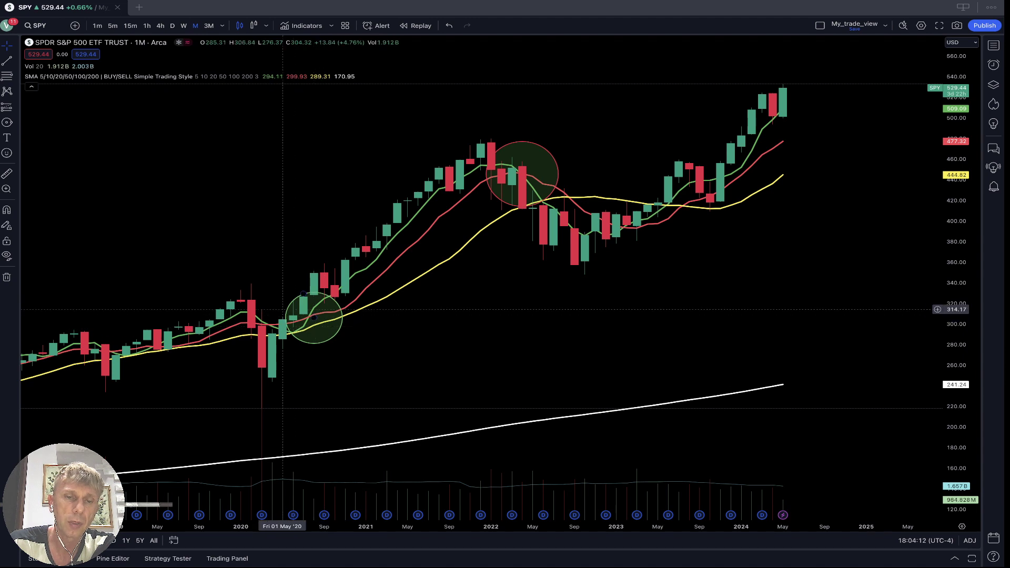
- Nudge the mid-2020 circle left and draw a circle at the early-2023 crossover
drag(282, 310, 272, 307)
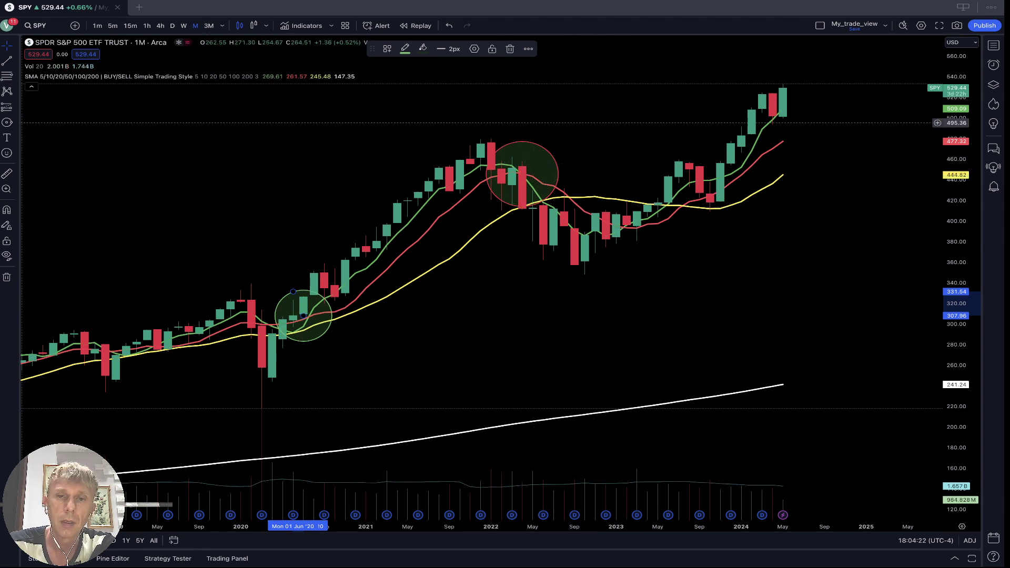
click(298, 122)
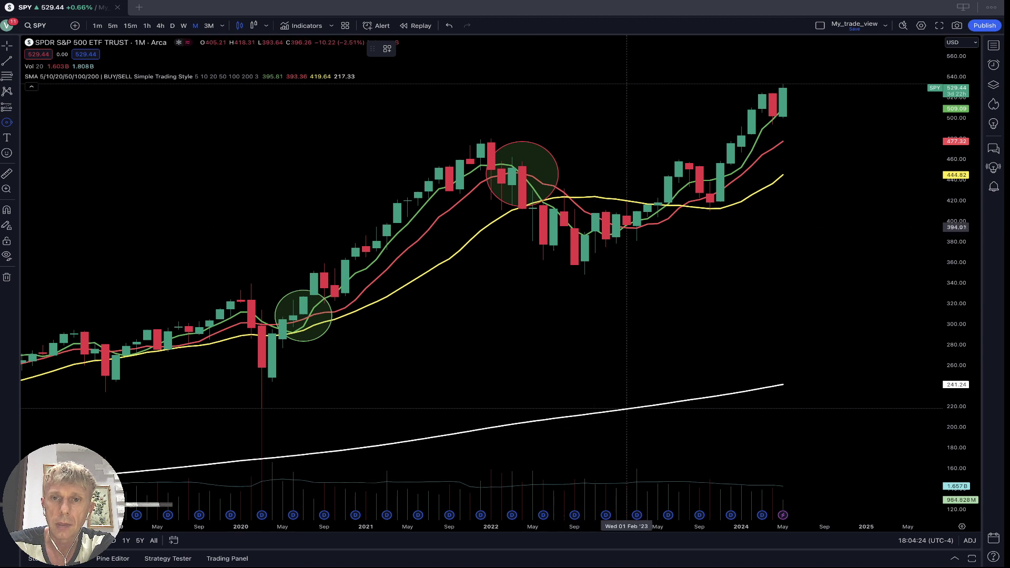
click(625, 228)
click(625, 204)
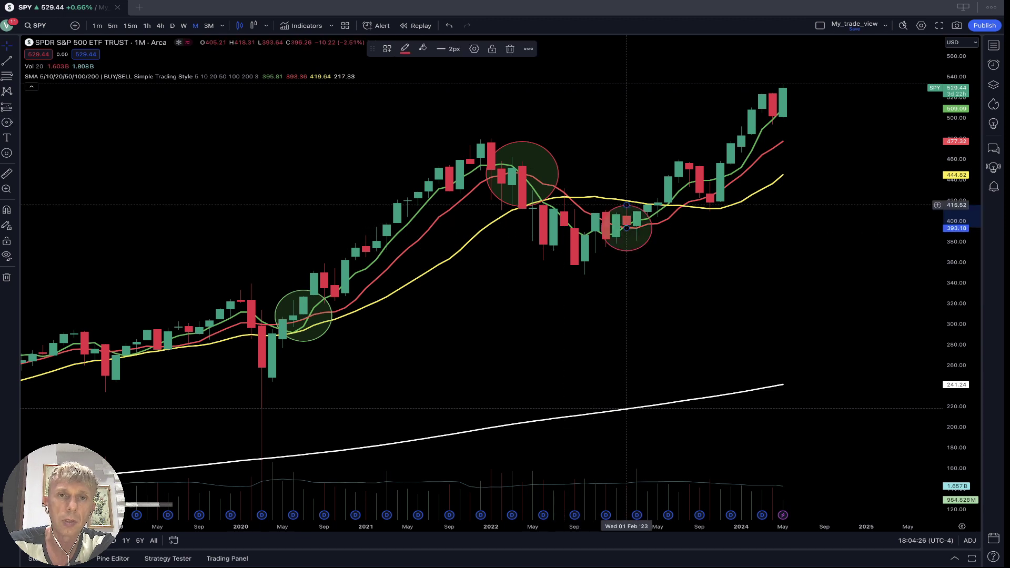
- Make the early-2023 circle's outline green and bring up the Remove objects options
click(405, 48)
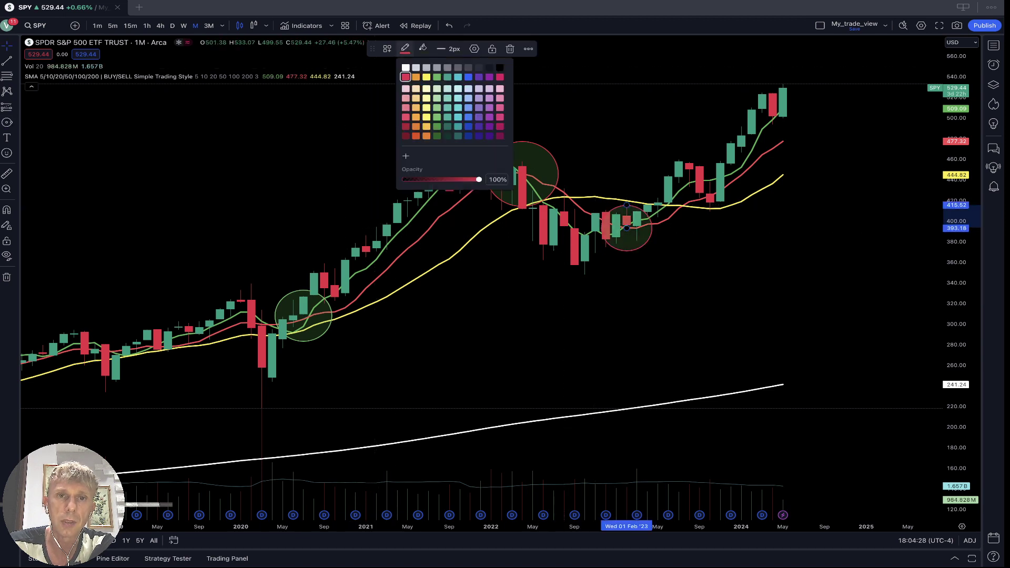
click(436, 77)
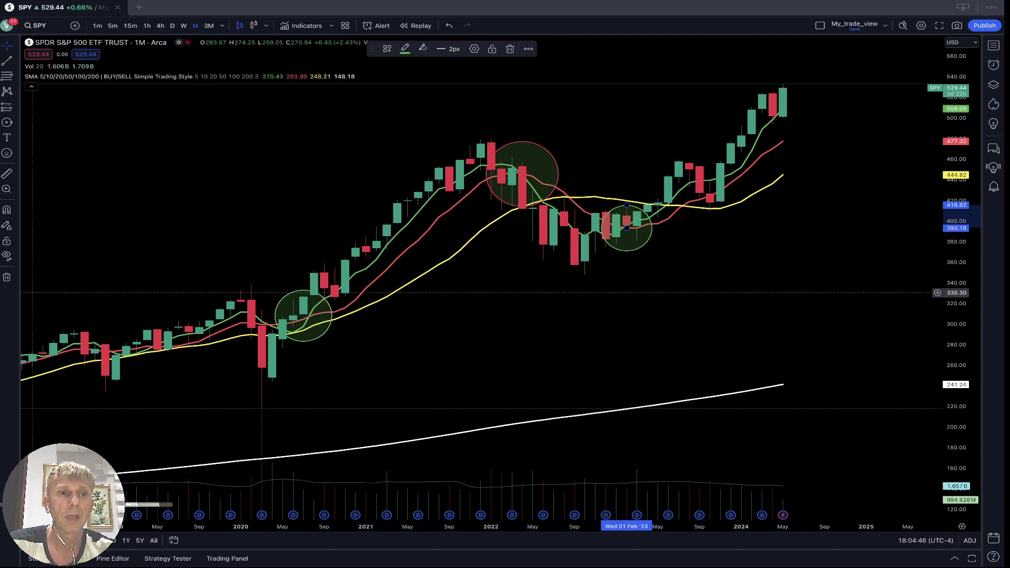
click(7, 277)
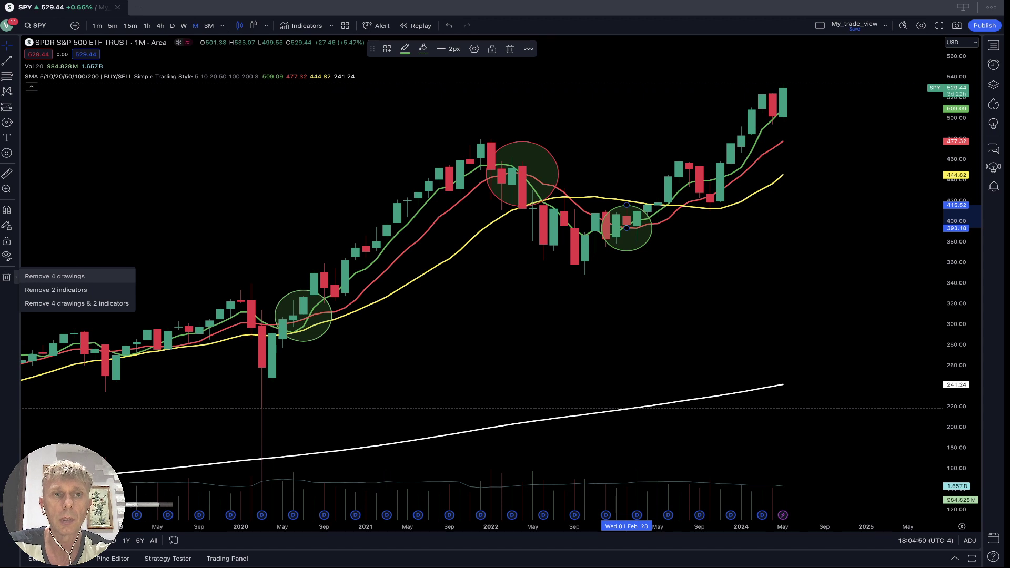
- Remove all four drawn circles and switch SPY to 5-minute candles
click(53, 276)
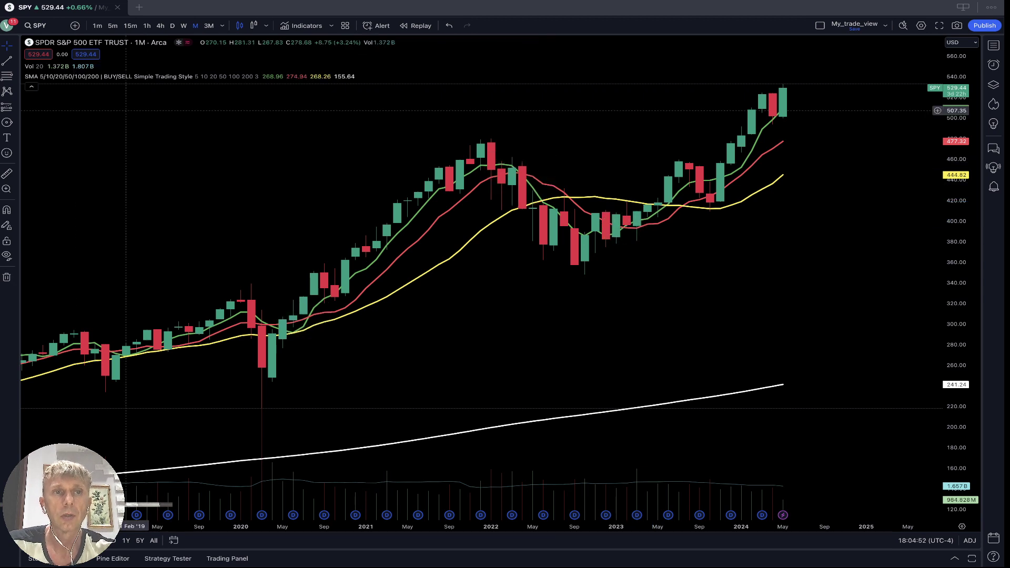
click(113, 25)
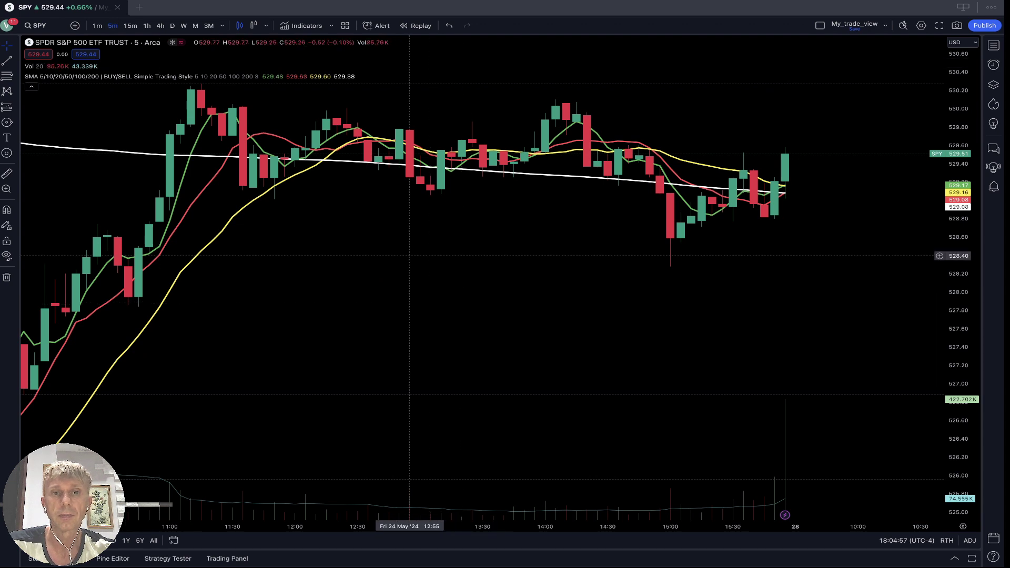
scroll(409, 256, left, 10)
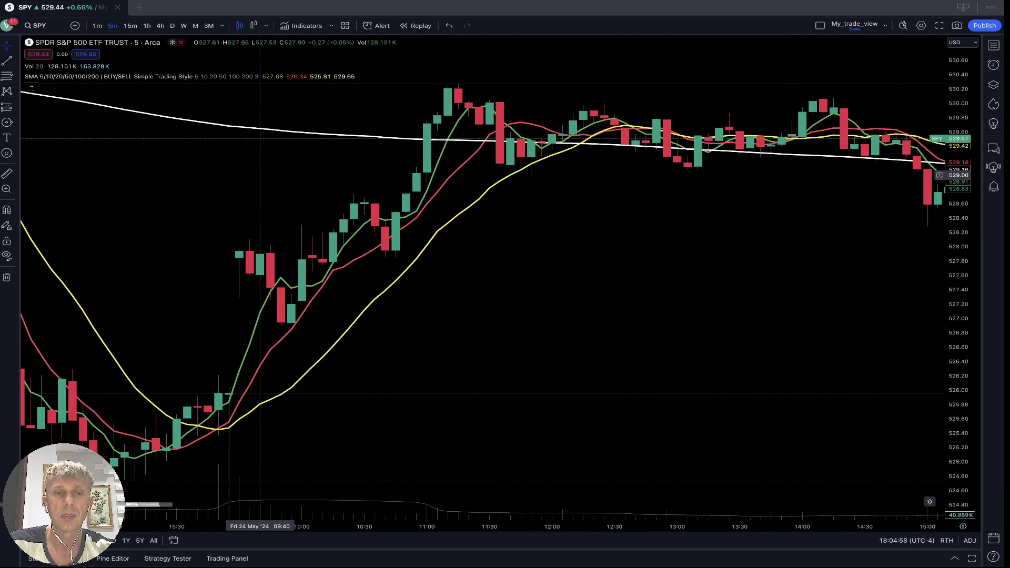
scroll(565, 158, left, 5)
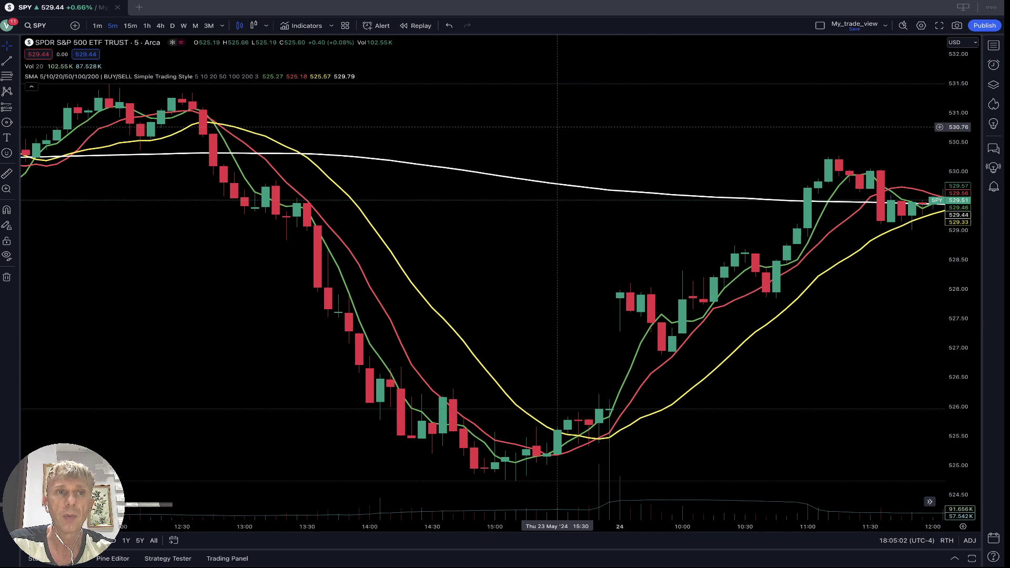
scroll(484, 237, left, 2)
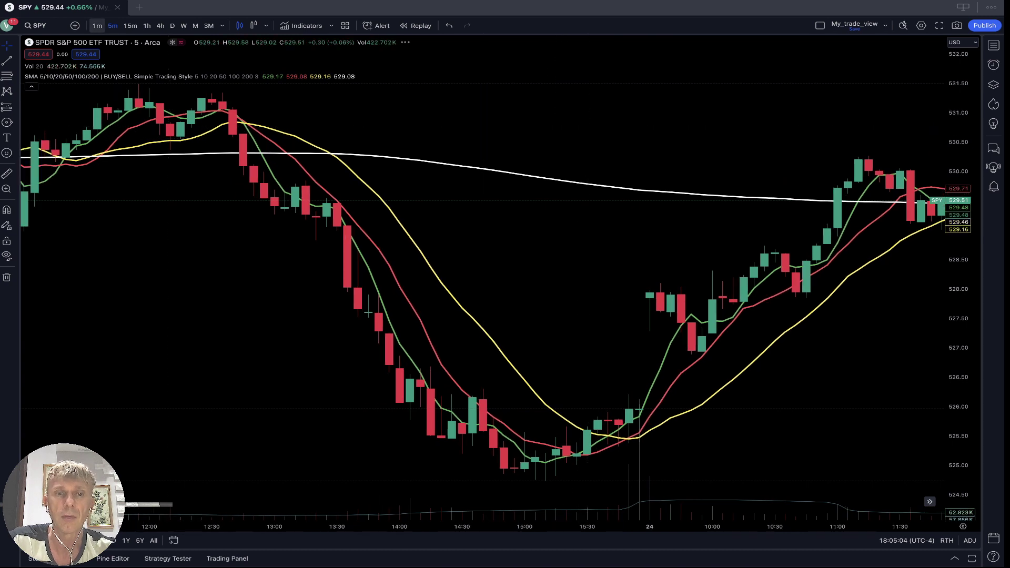
- Briefly try 1-minute candles, return to 5-minute, and pan back to the 23 May dip
click(97, 25)
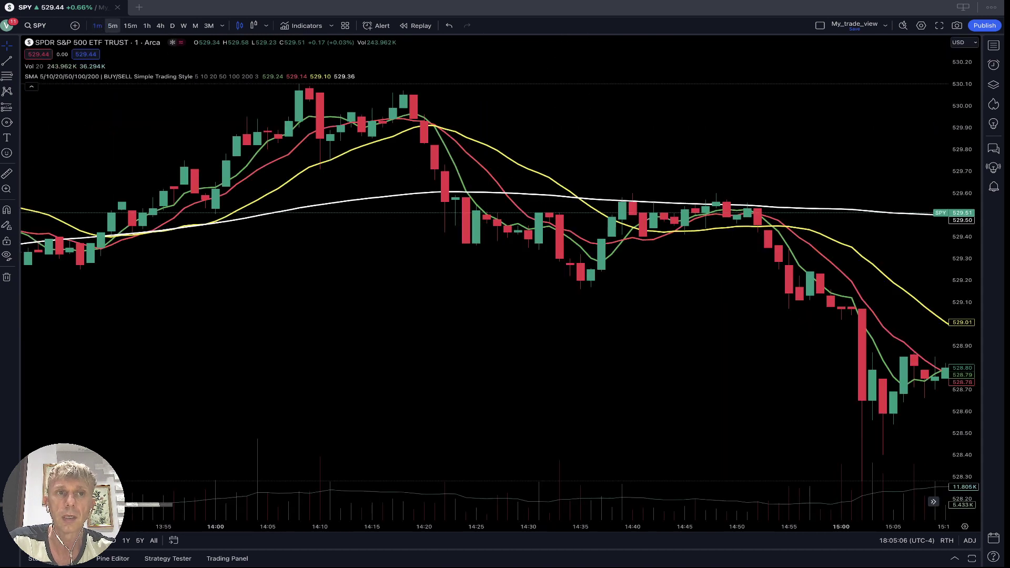
click(112, 25)
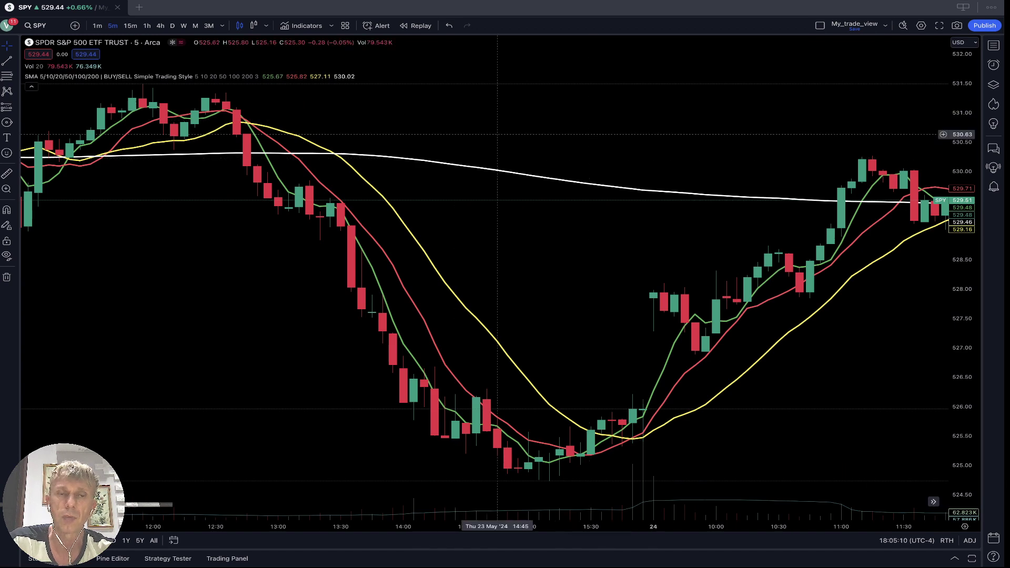
drag(497, 408, 455, 408)
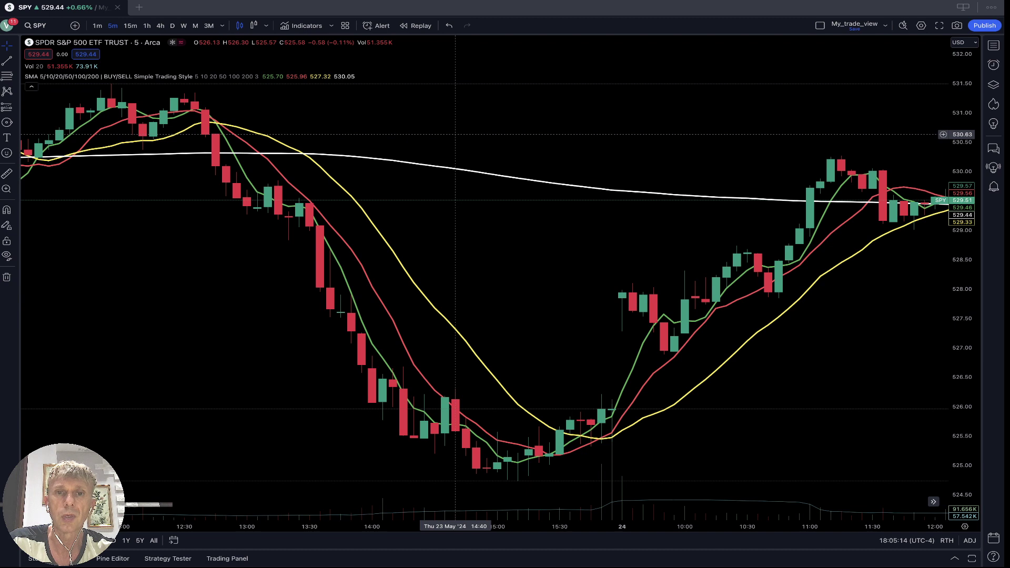
scroll(457, 132, right, 3)
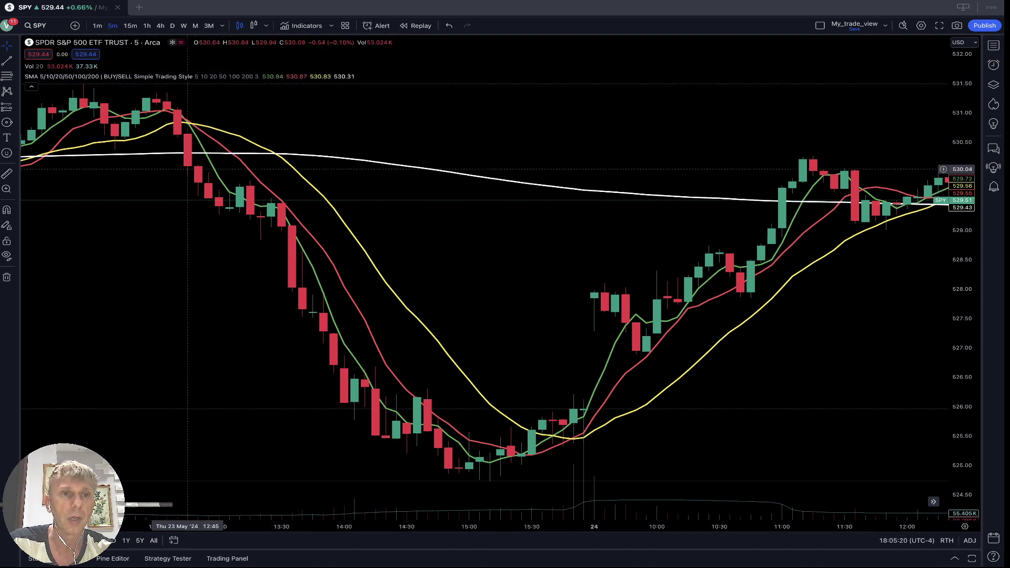
scroll(335, 92, left, 6)
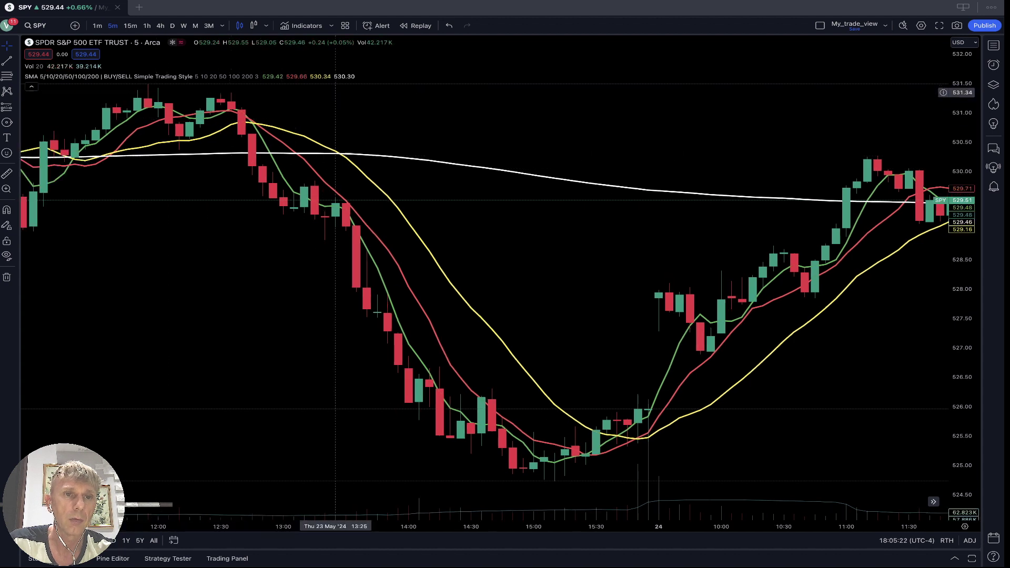
scroll(335, 92, left, 3)
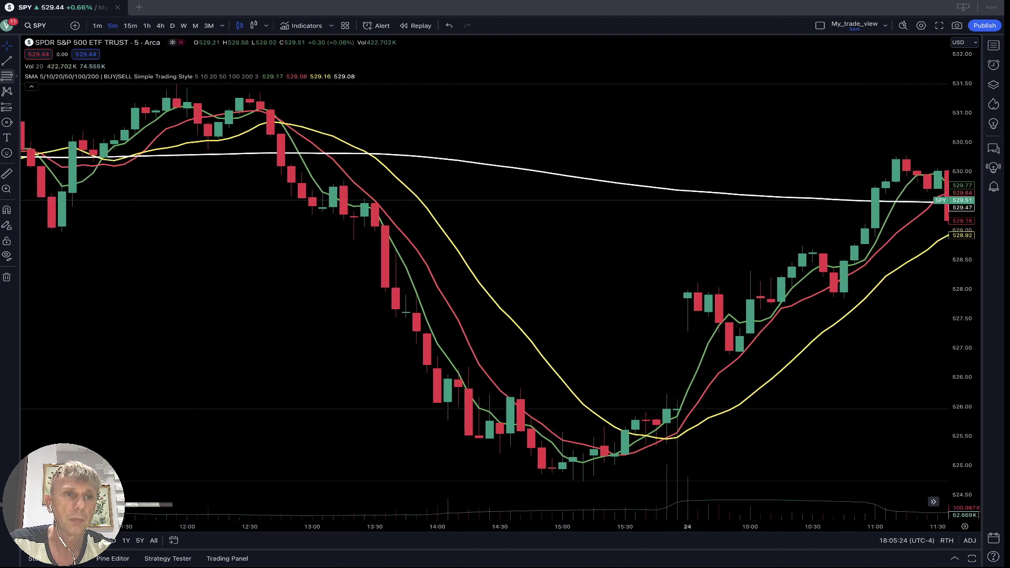
- Circle the 23 May 12:55 moving-average crossover with a red outline
click(7, 122)
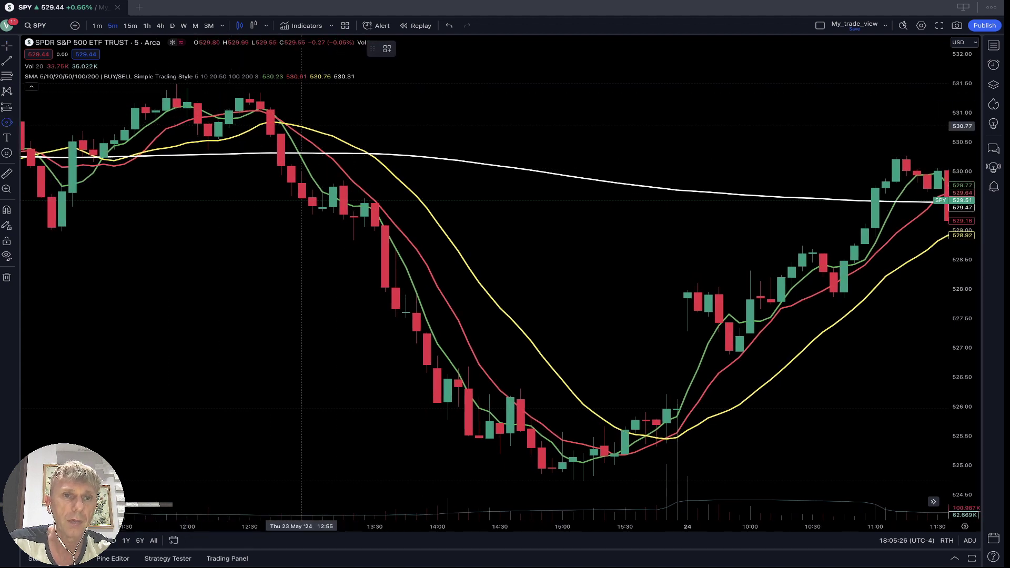
click(281, 124)
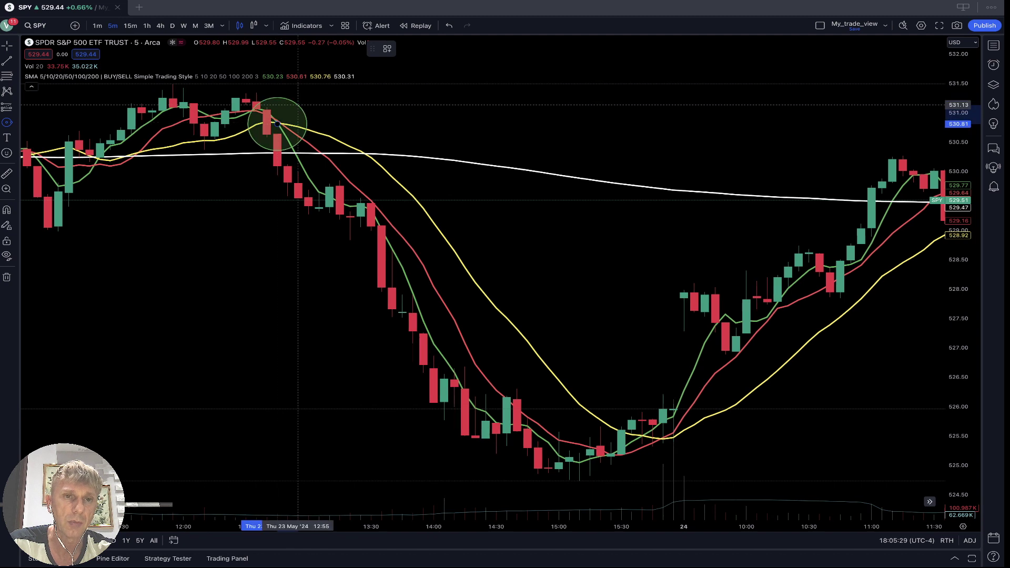
click(298, 105)
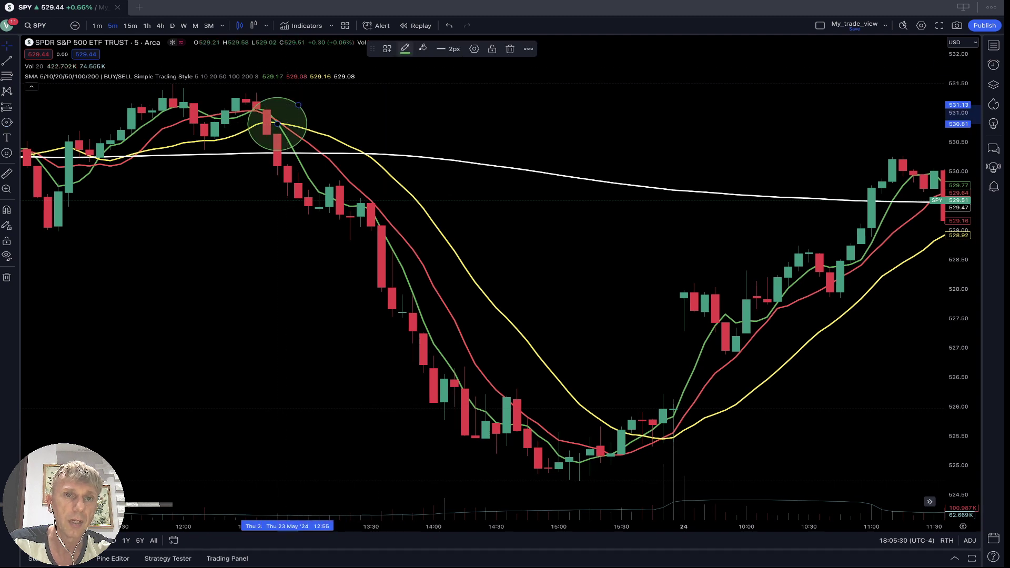
click(405, 48)
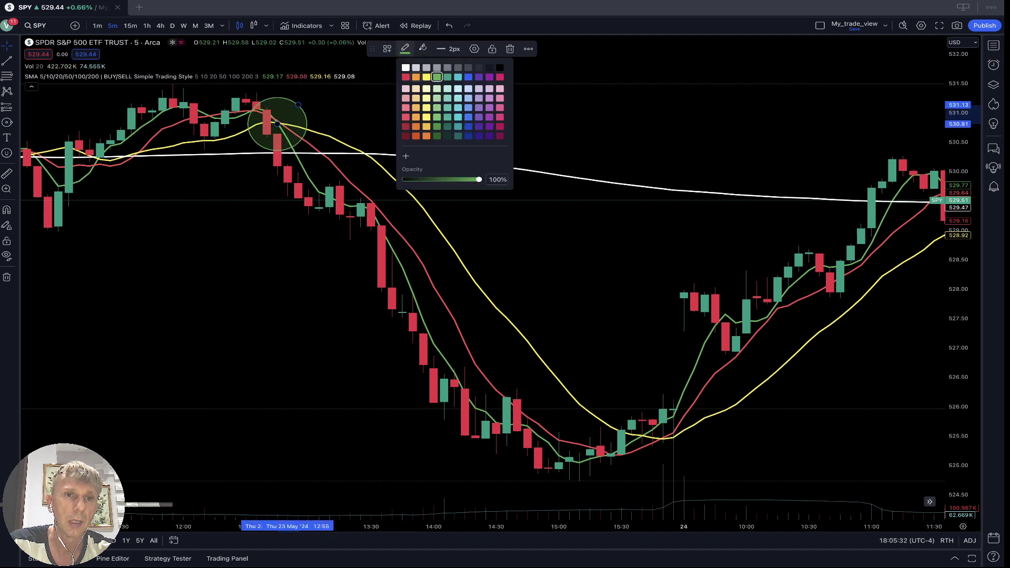
click(405, 77)
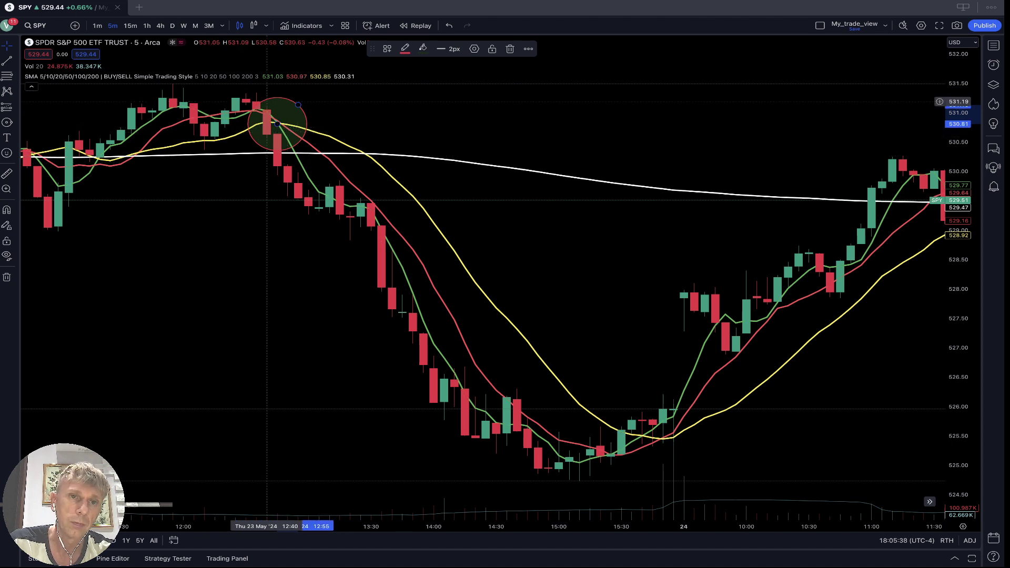
click(266, 101)
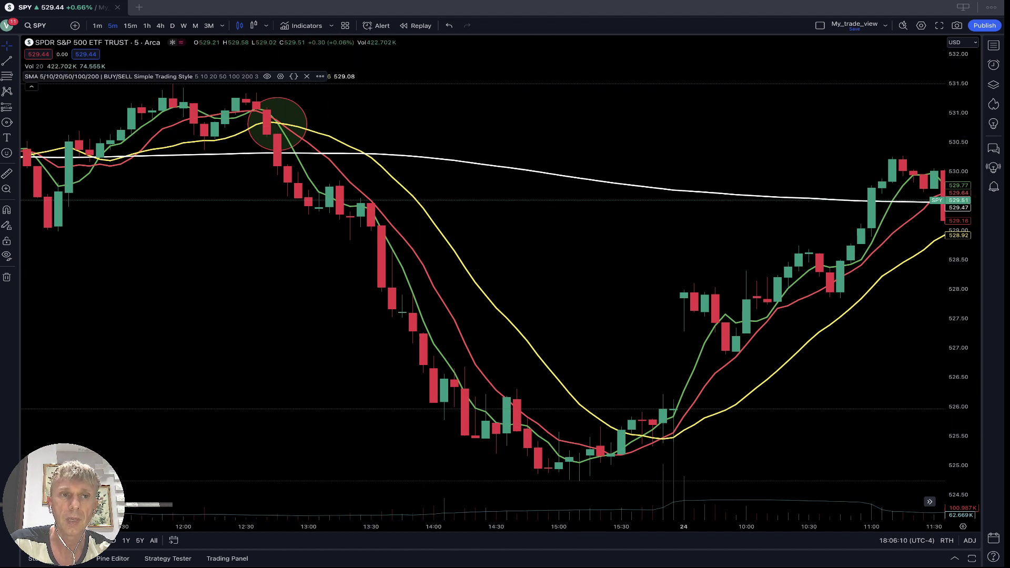
- Draw a circle around the 23 May 15:25 crossover bars
click(6, 122)
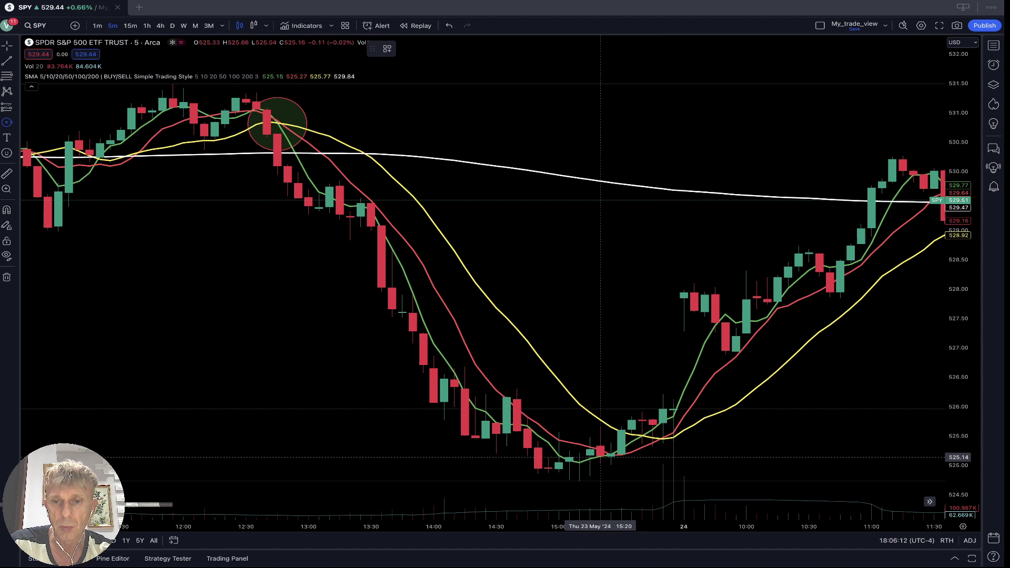
click(610, 458)
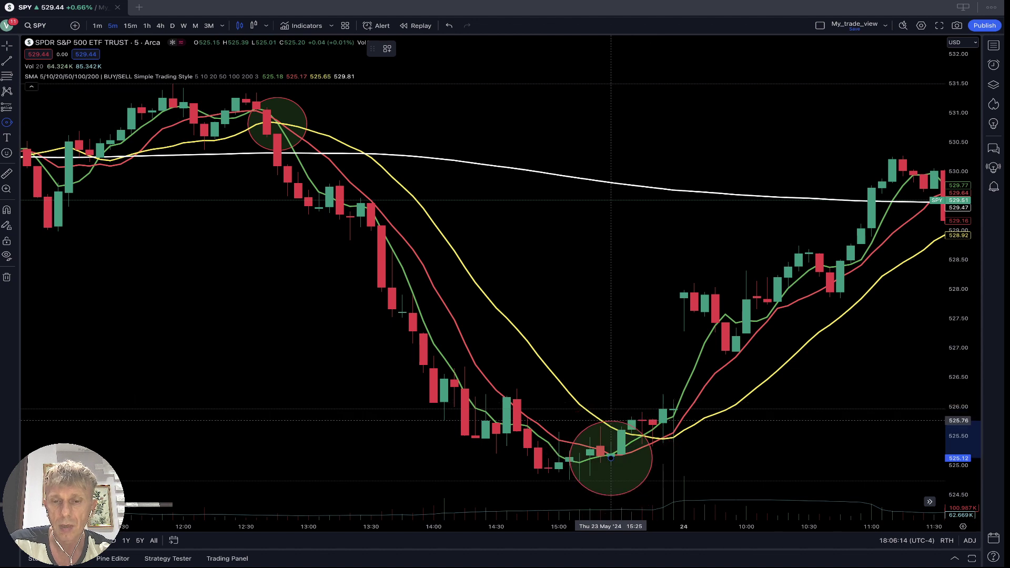
click(579, 441)
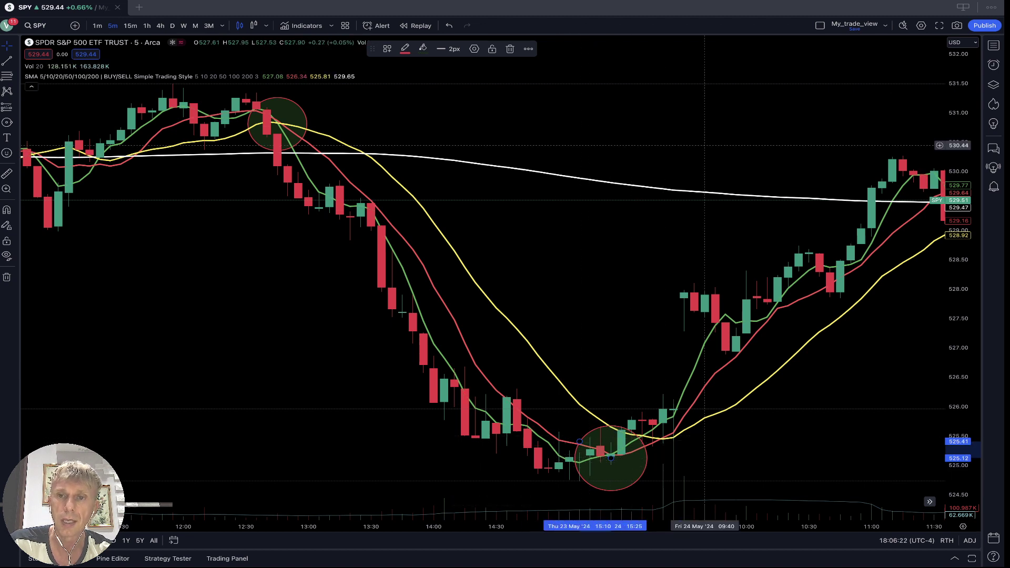
- Pan to 24 May and circle the 11:30 crossover
drag(704, 145, 525, 151)
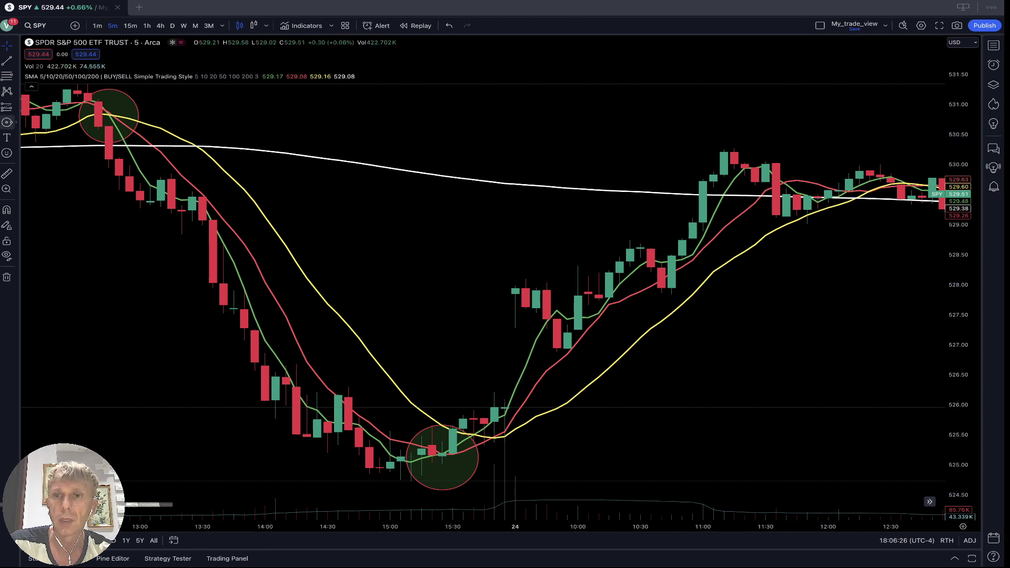
click(6, 122)
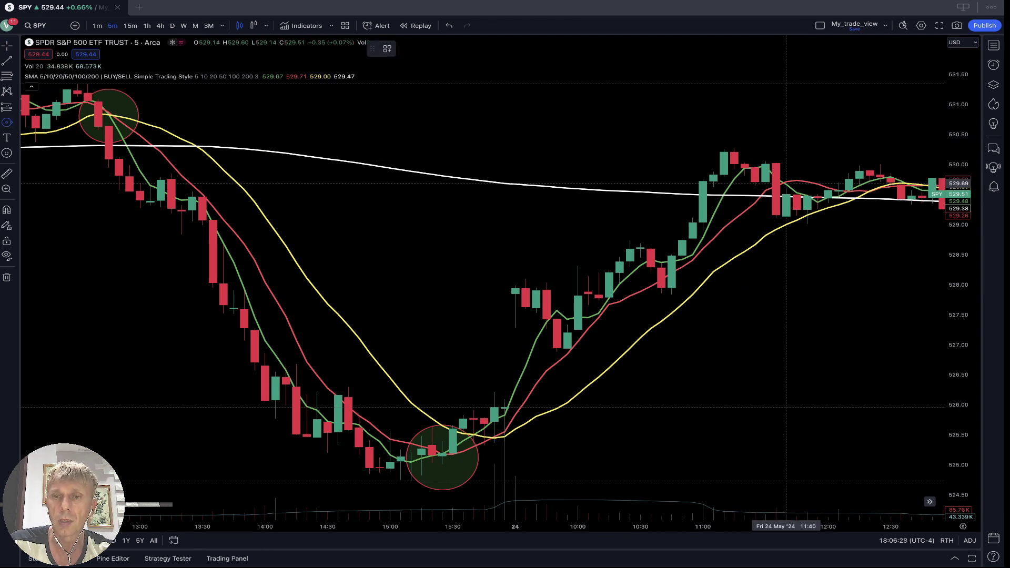
drag(786, 183, 780, 151)
click(779, 151)
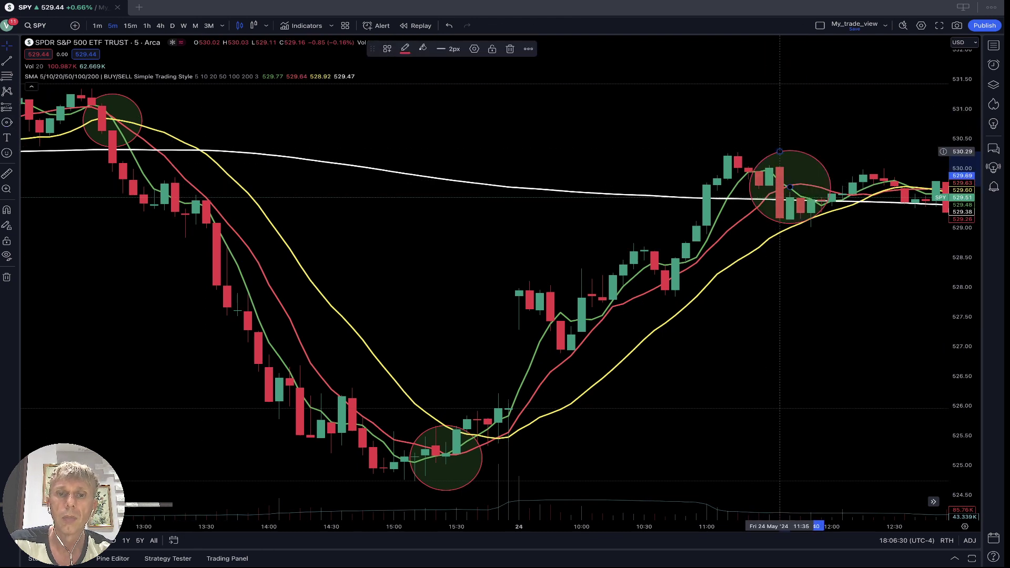
- Recolour the 15:25 circle's outline green
click(477, 468)
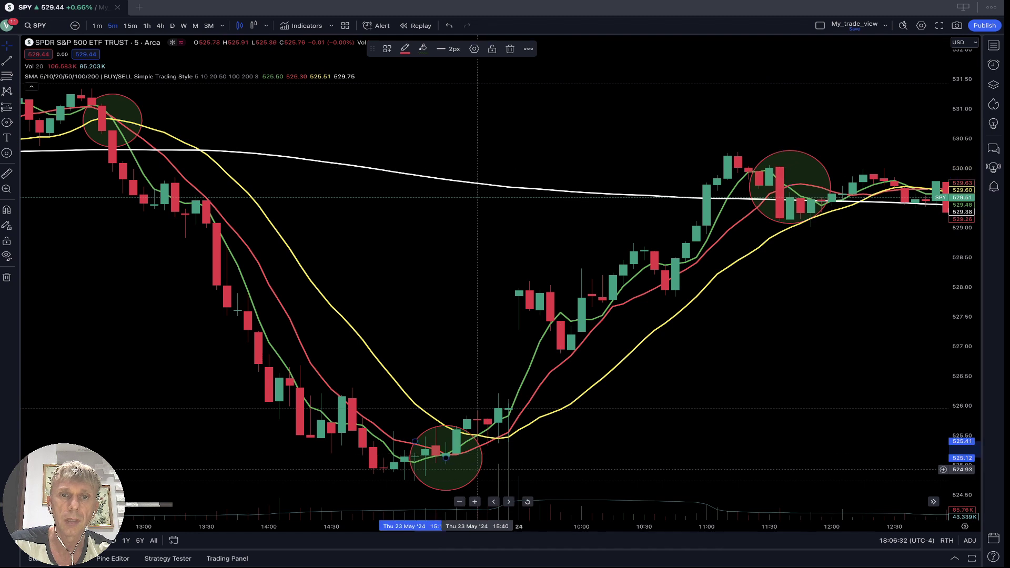
click(405, 48)
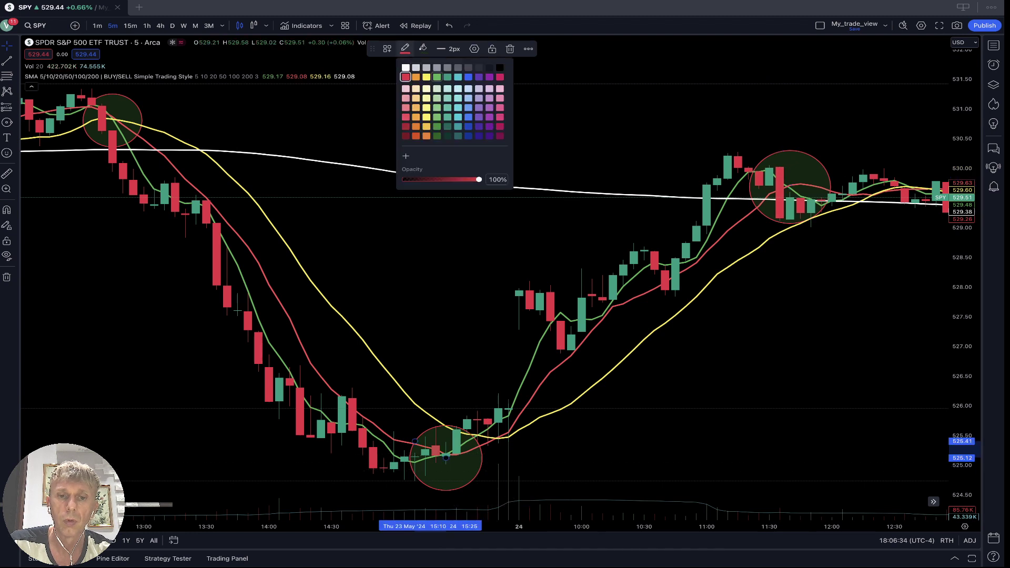
click(437, 76)
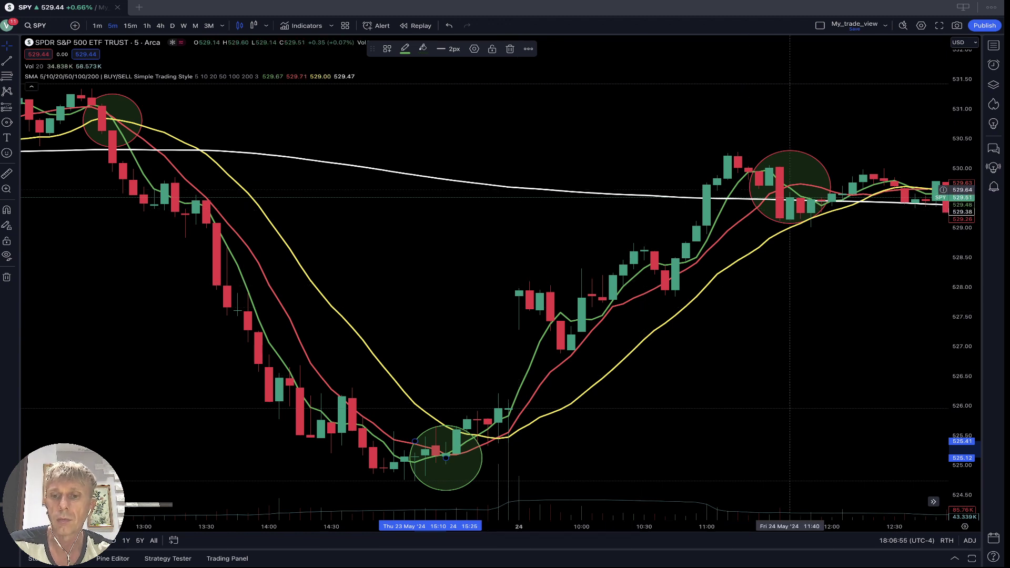
click(942, 189)
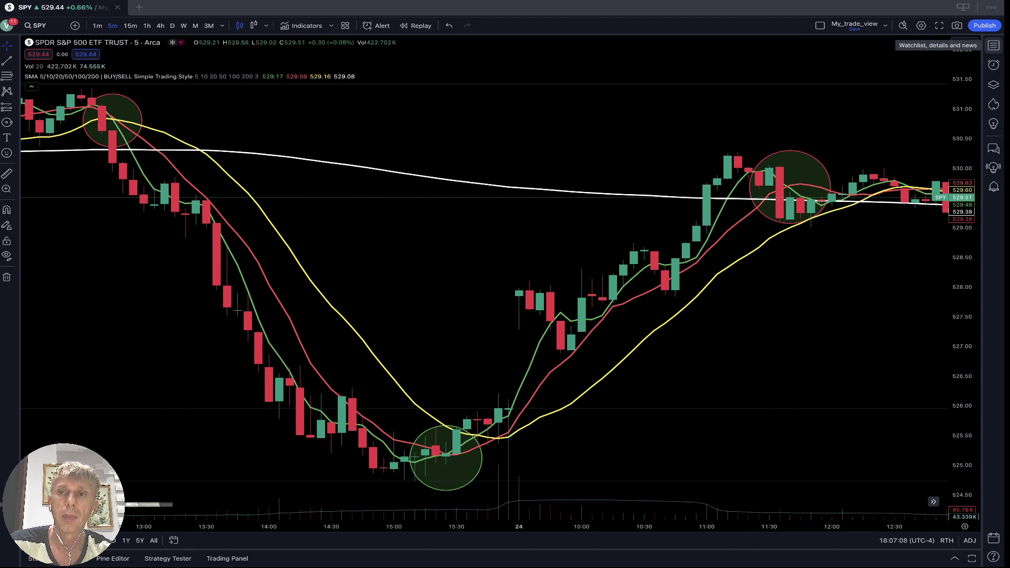
- Load the BTCUSD chart from the watchlist in the right sidebar
click(993, 45)
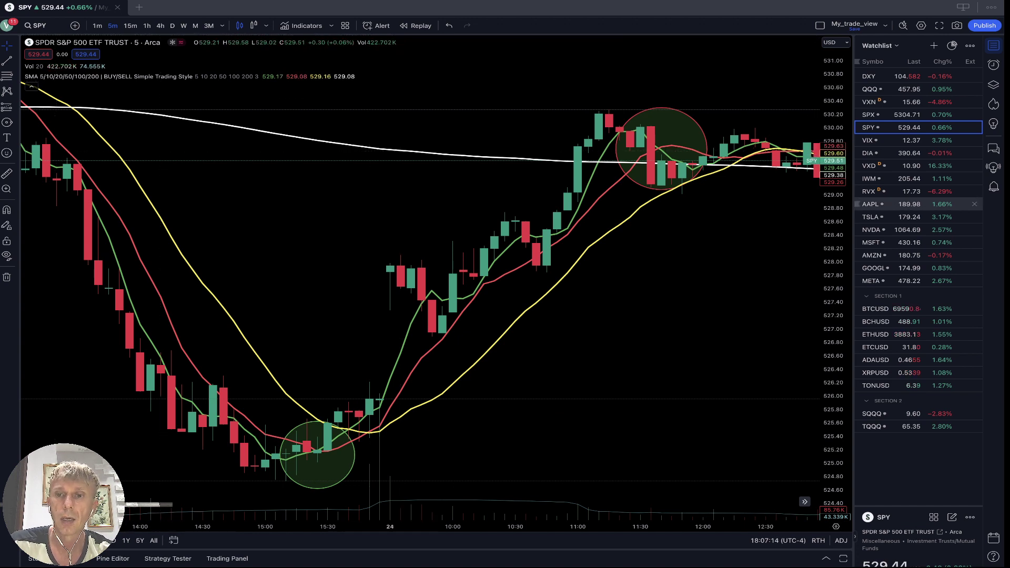
click(894, 308)
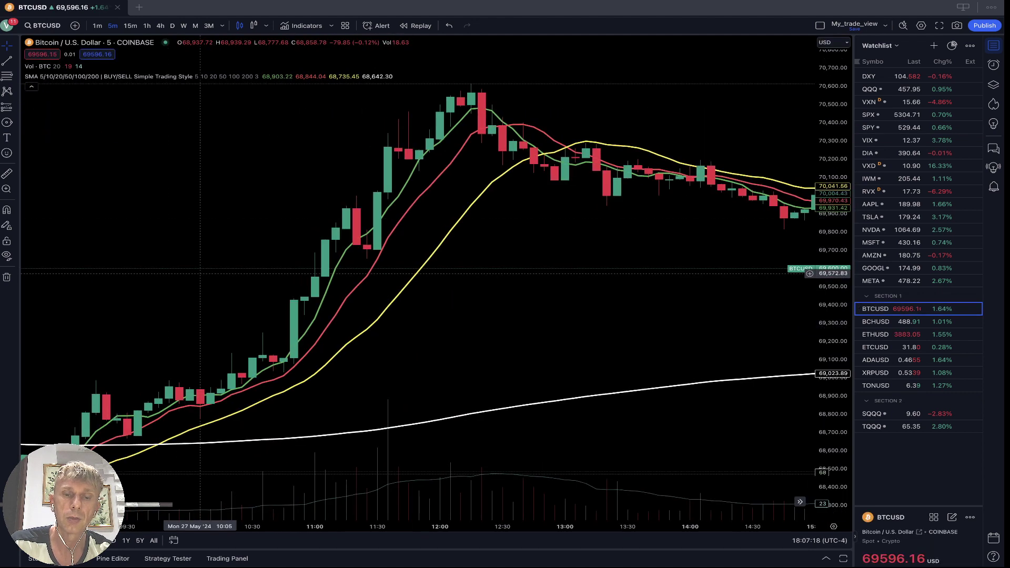
- Draw a circle centred on the 08:10 BTCUSD crossover, then pan to later bars
scroll(200, 272, left, 10)
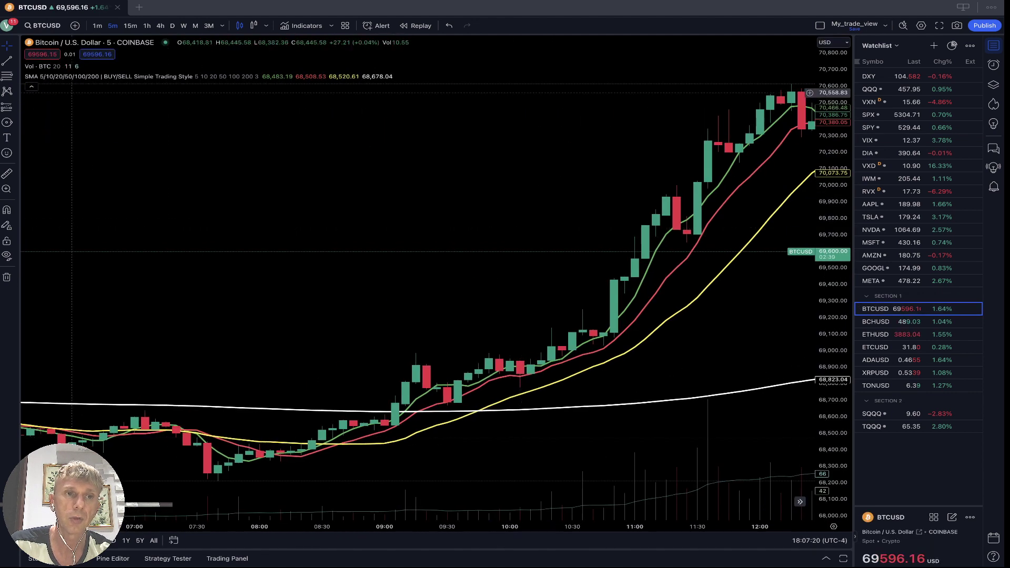
click(7, 122)
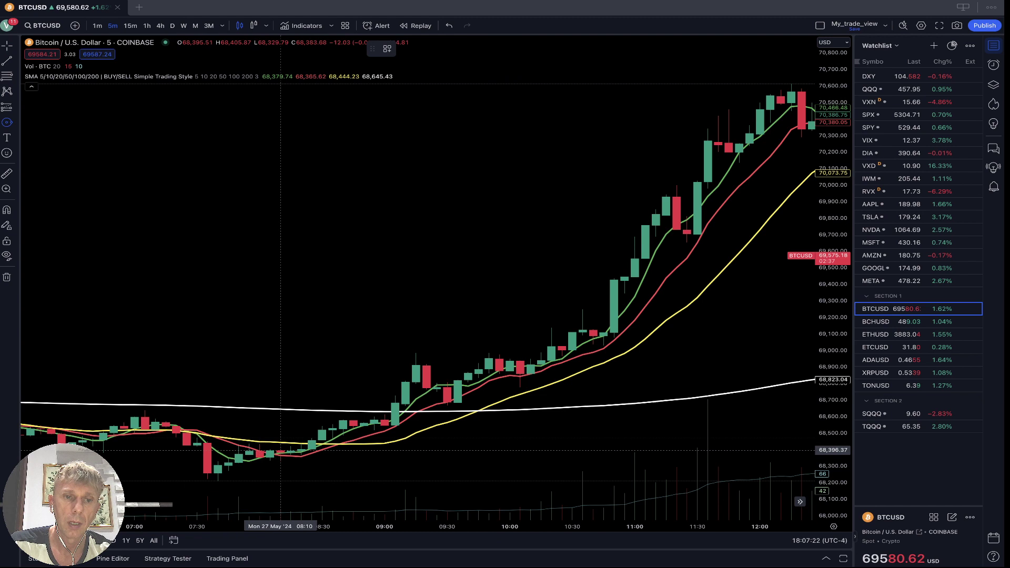
click(270, 454)
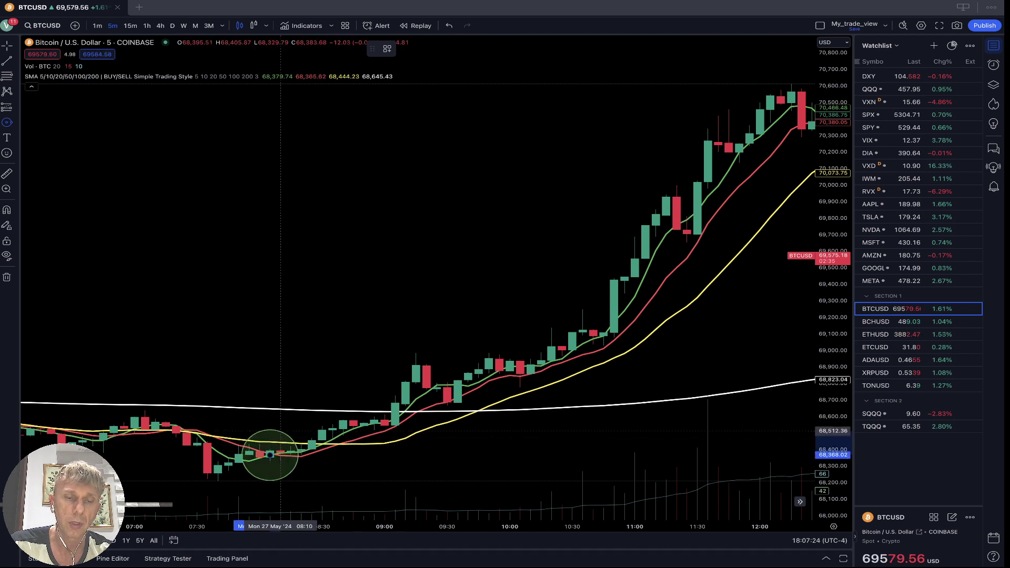
click(281, 428)
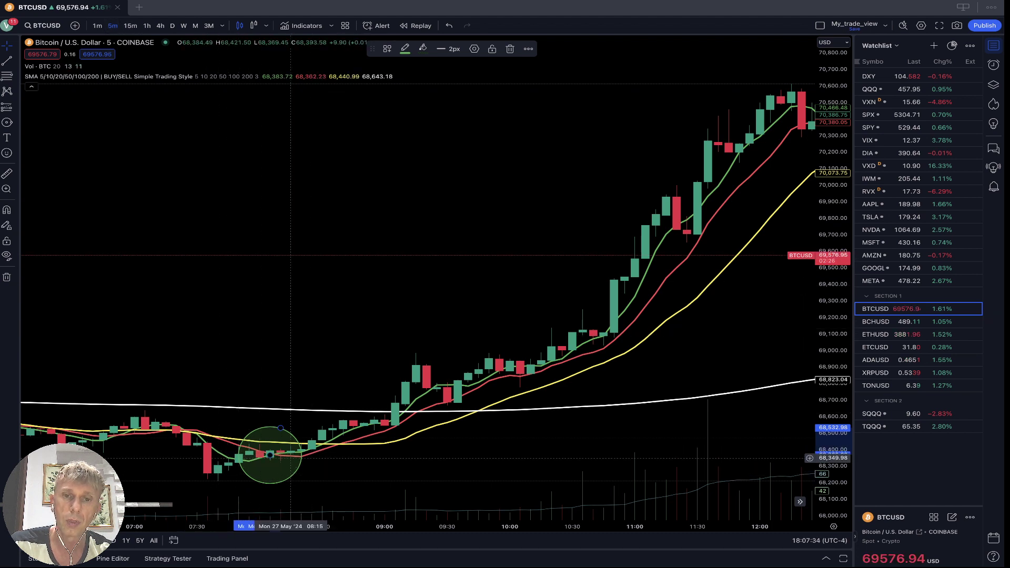
drag(363, 329, 208, 330)
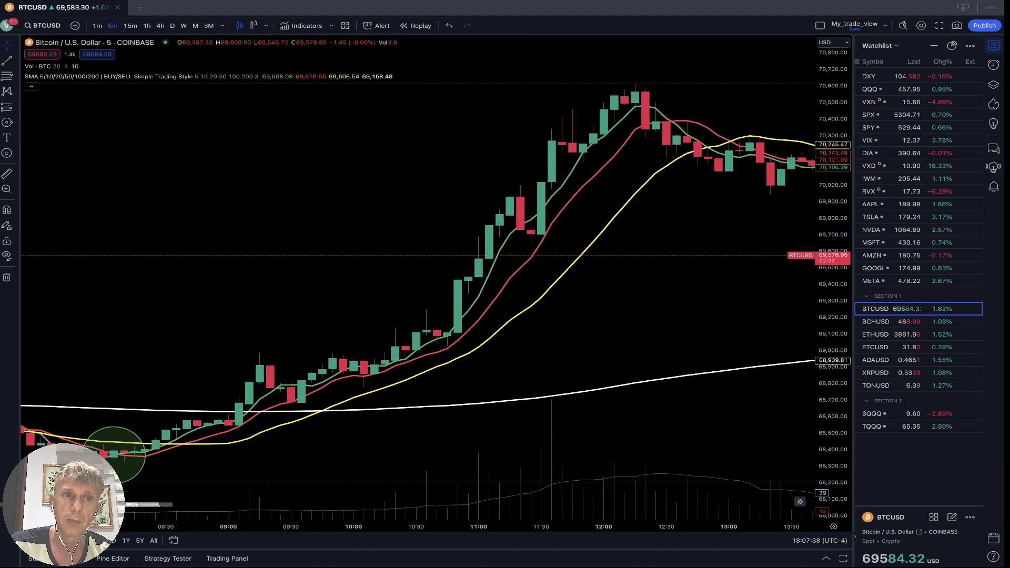
- Circle the 12:35 bearish crossover after the 12:30 peak in red
click(7, 122)
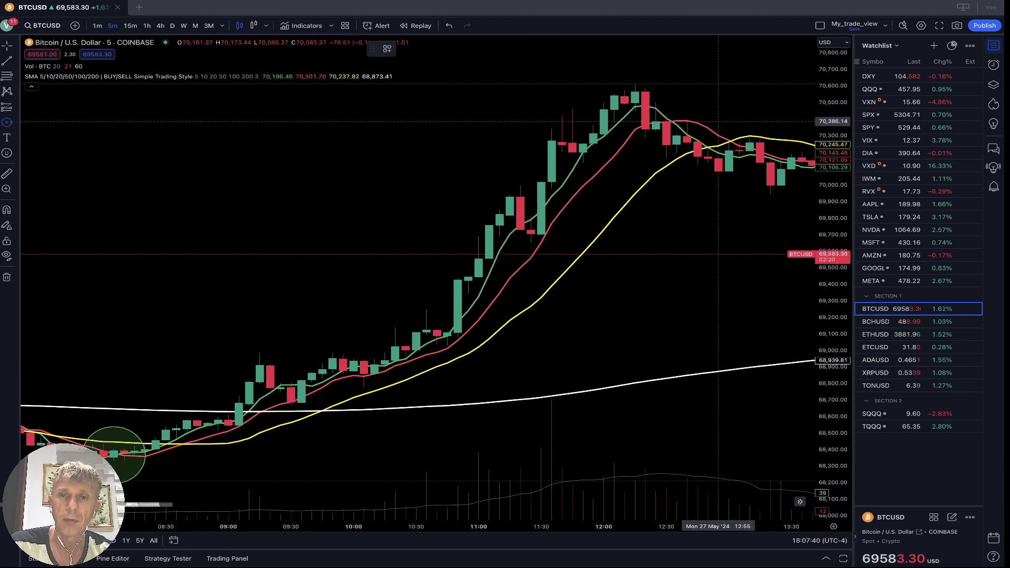
drag(666, 122, 676, 98)
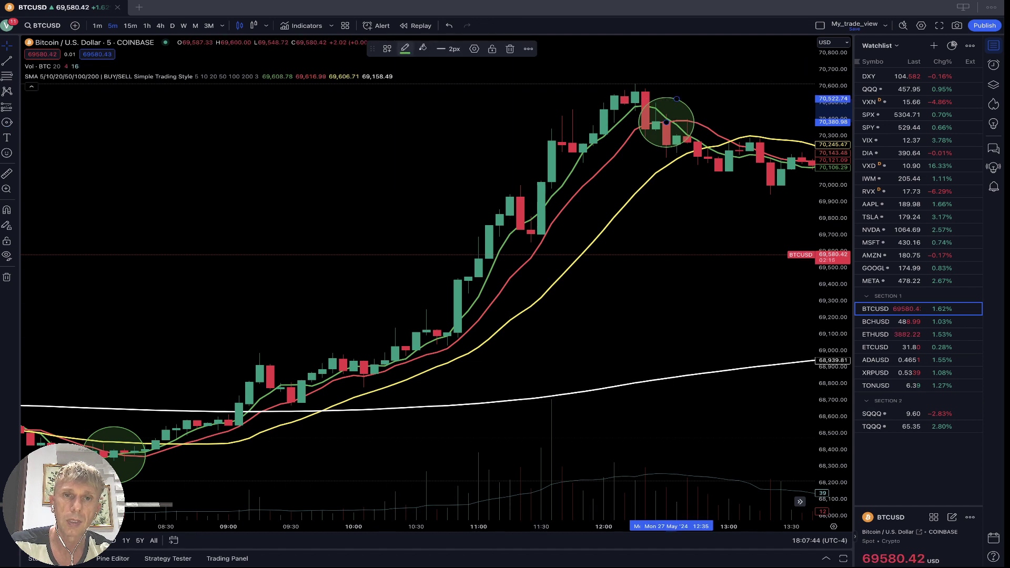
click(405, 49)
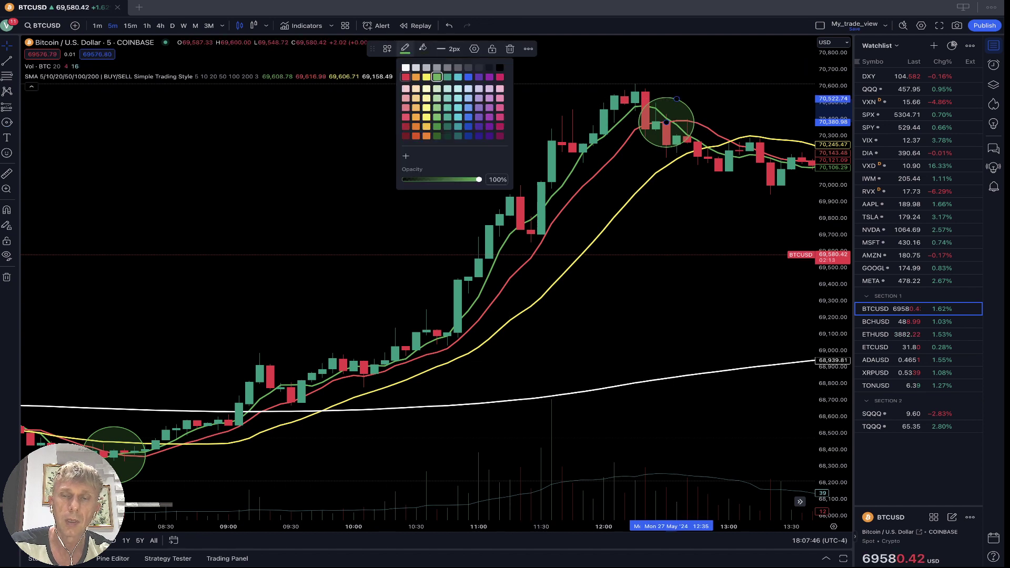
click(405, 77)
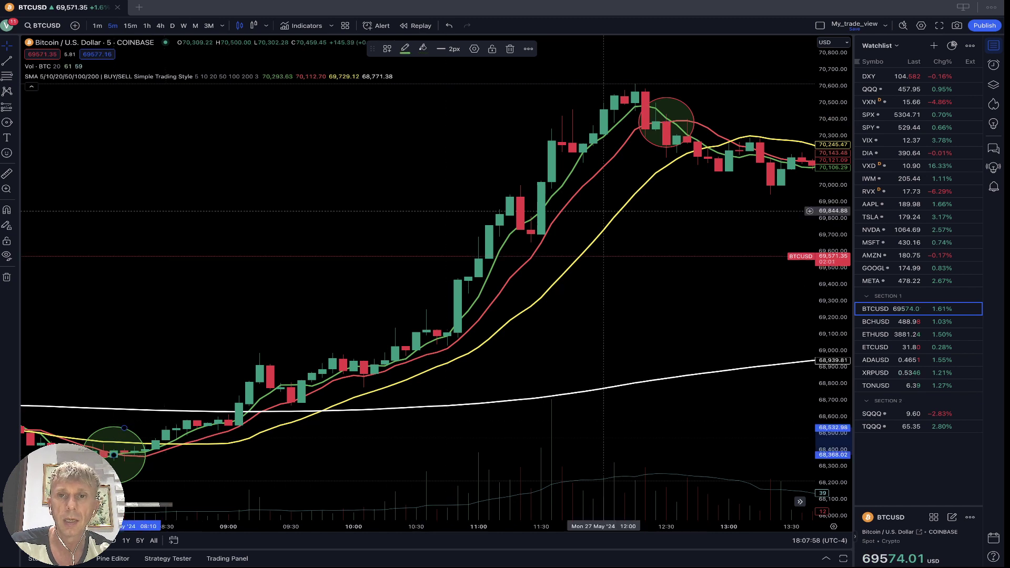
key(Escape)
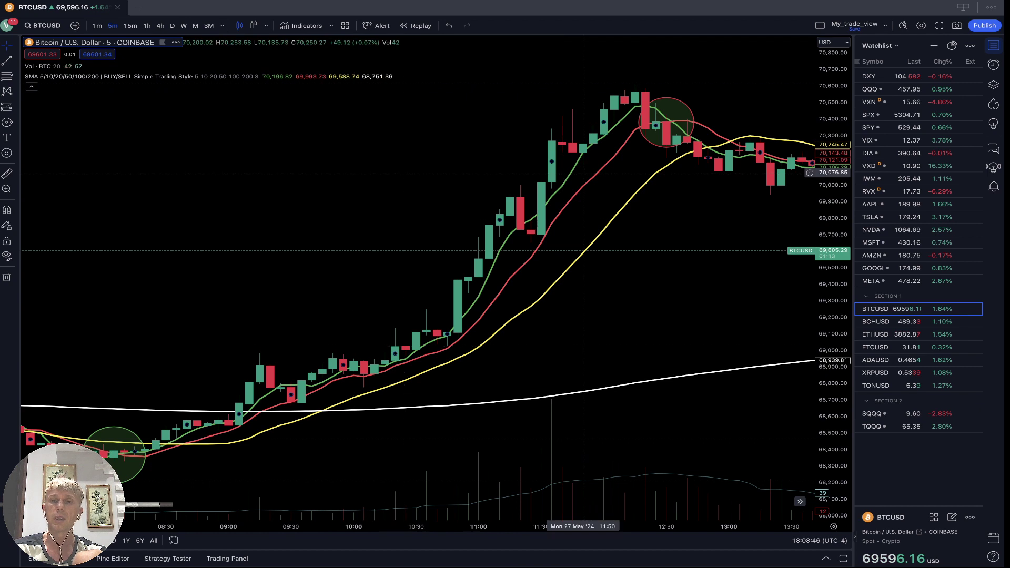
- Nudge the chart view and switch it from BTCUSD to GOOGL via the watchlist
drag(655, 249, 644, 249)
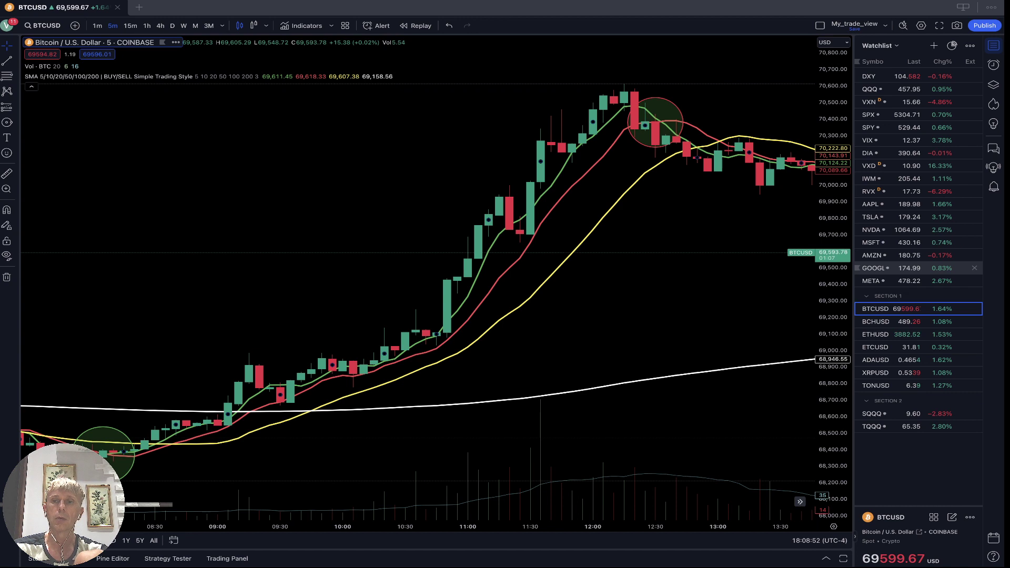
click(873, 267)
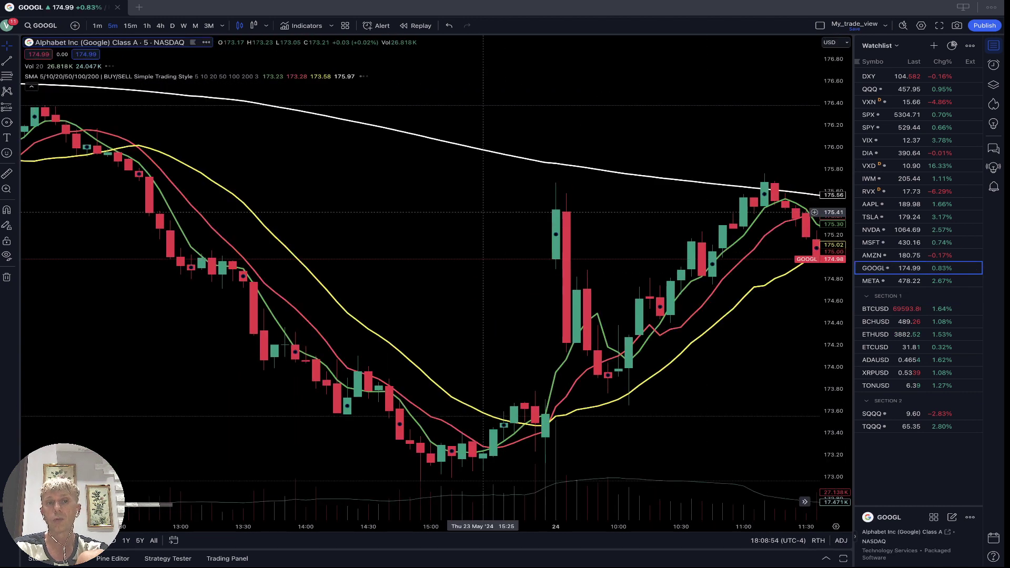
- Scroll back to 23 May and circle GOOGL's moving-average crossover near 12:15
scroll(410, 258, left, 5)
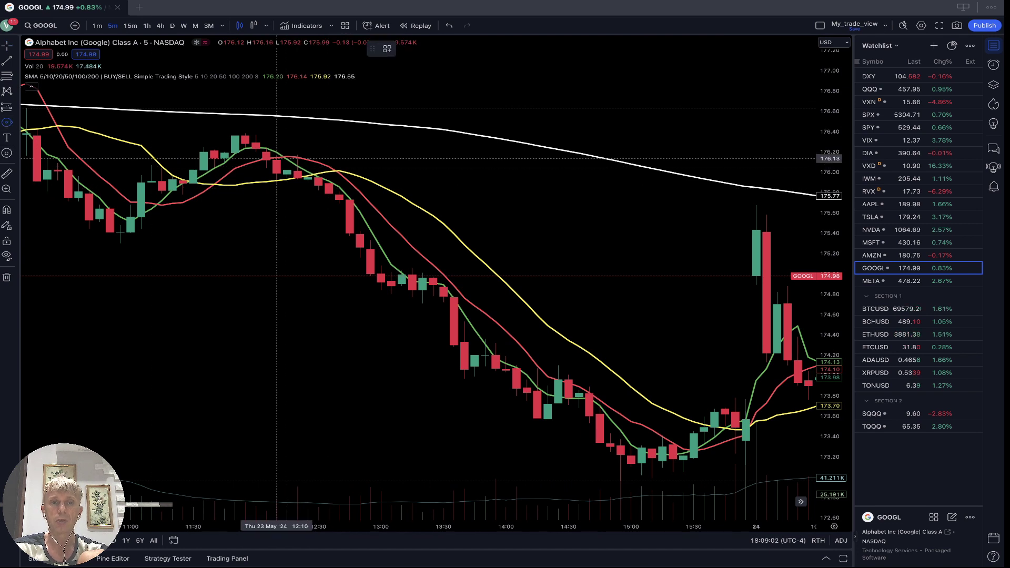
drag(276, 157, 280, 158)
click(291, 137)
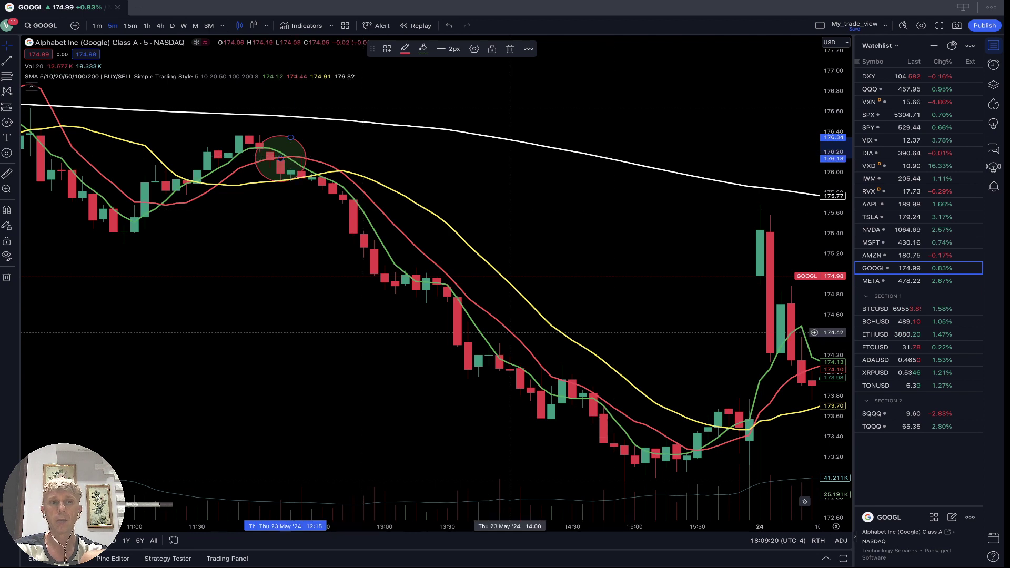
- Draw a green circle around GOOGL's 15:30 bullish crossover on 23 May, discarding a zero-size attempt
click(7, 122)
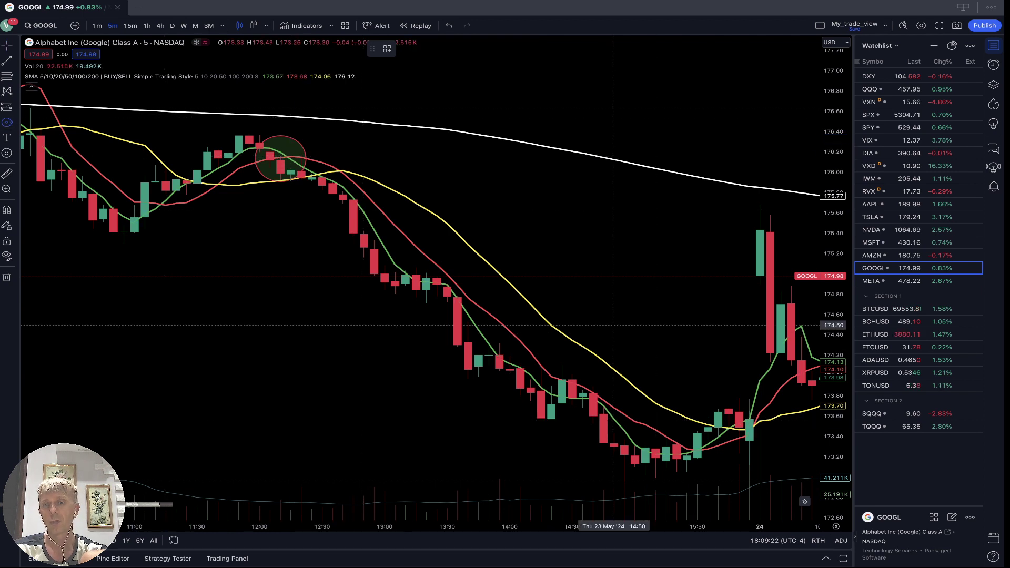
click(697, 449)
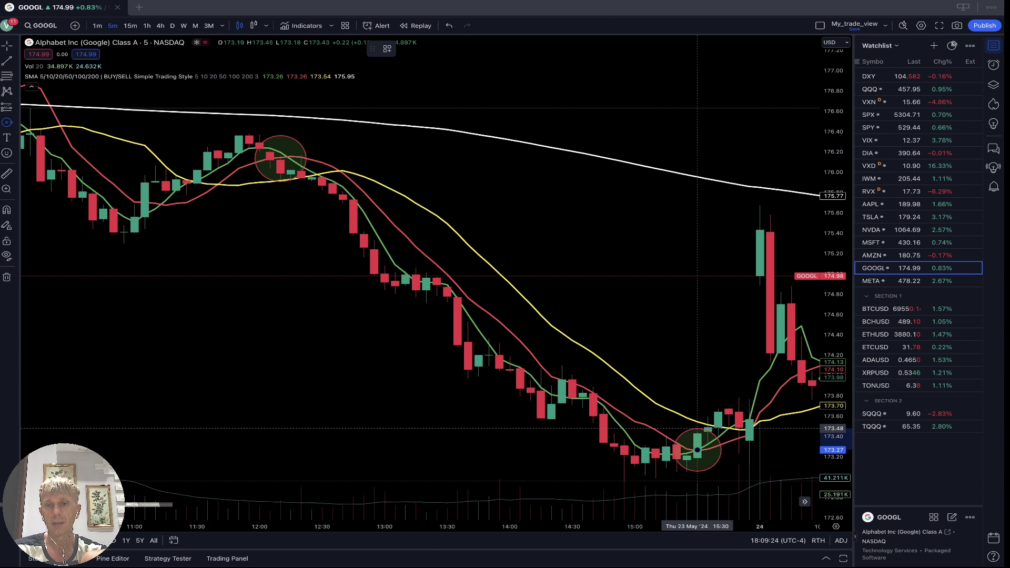
key(Escape)
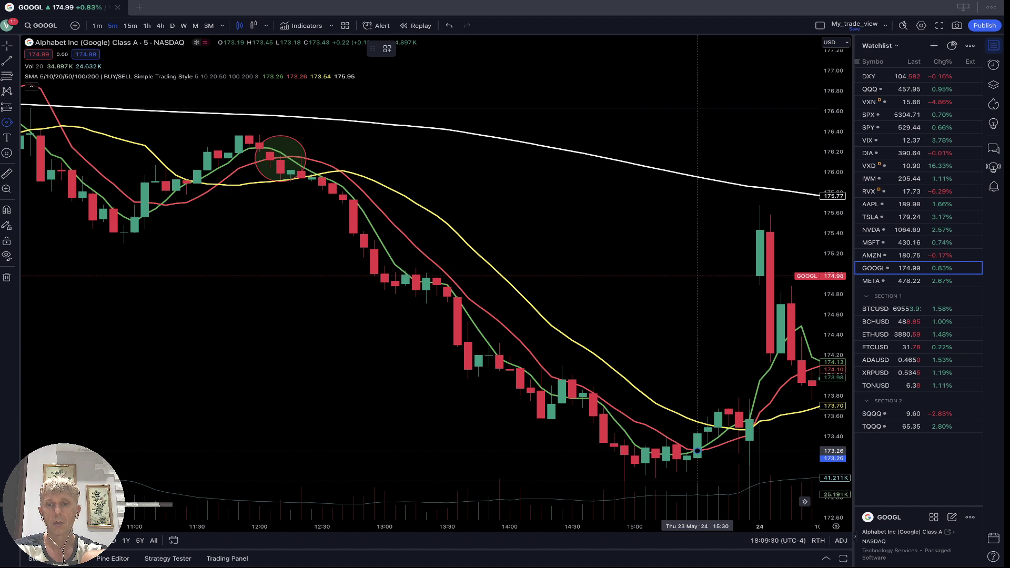
drag(696, 450, 696, 420)
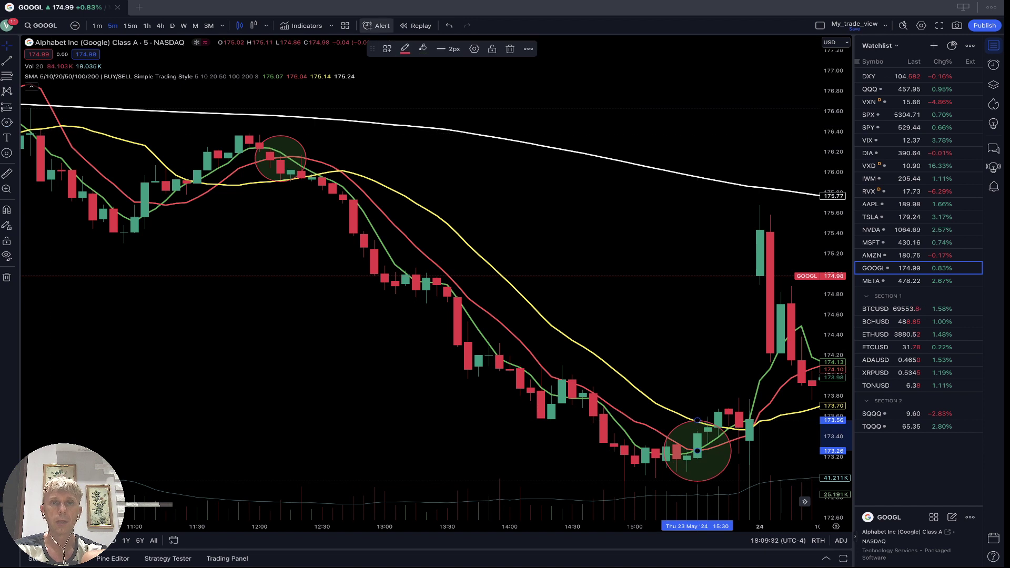
click(405, 49)
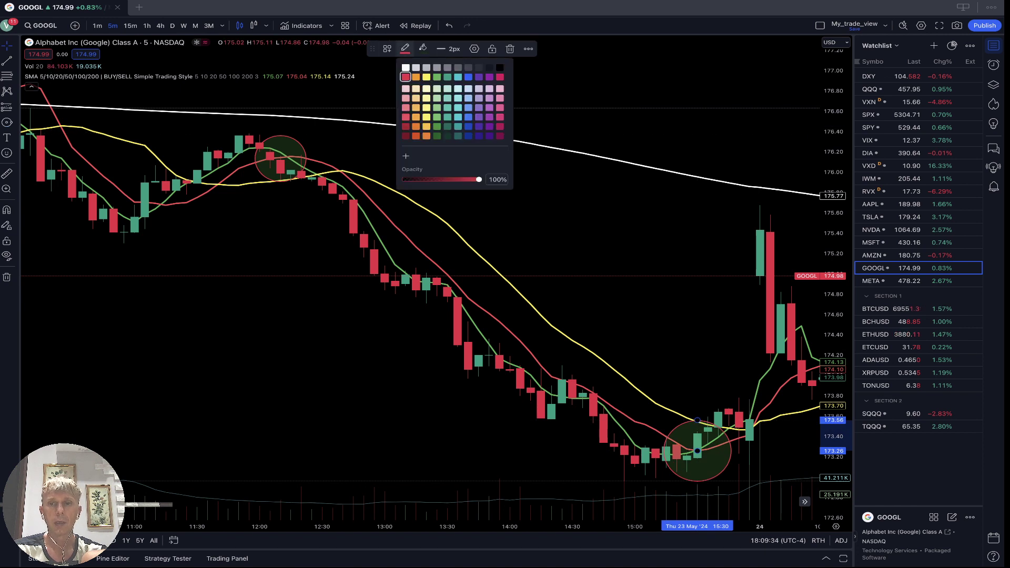
click(436, 76)
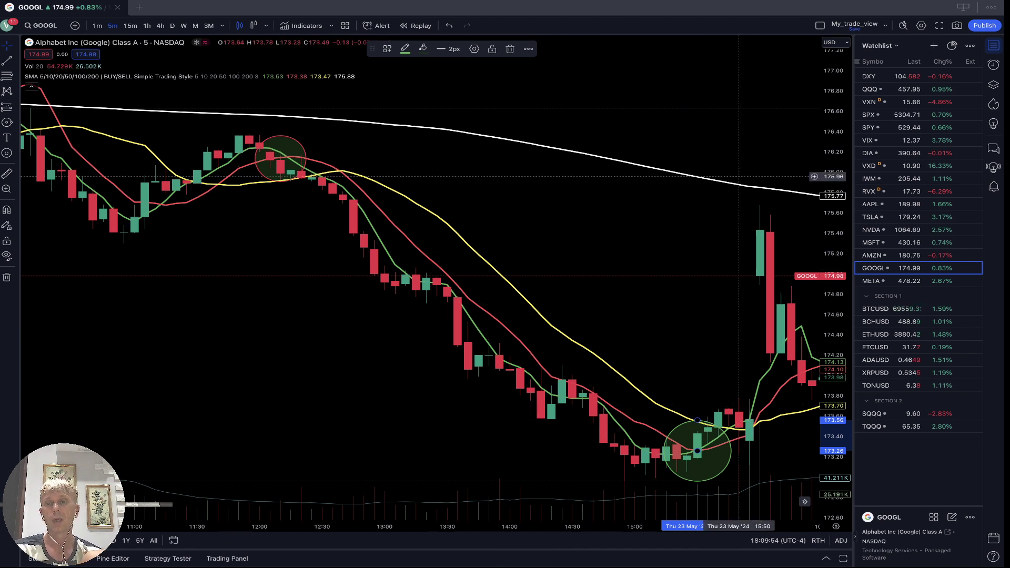
scroll(553, 233, right, 3)
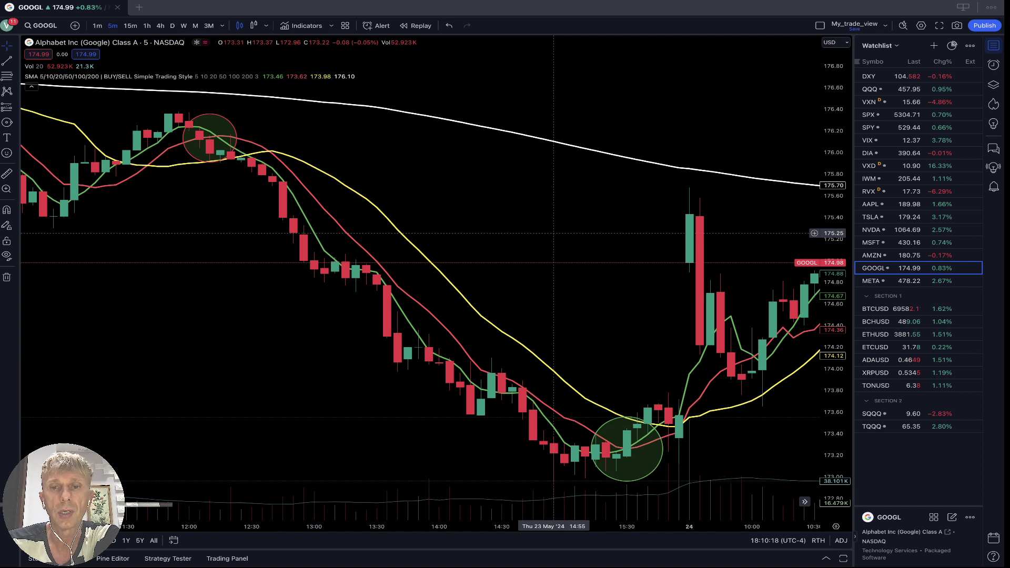
drag(553, 233, 403, 233)
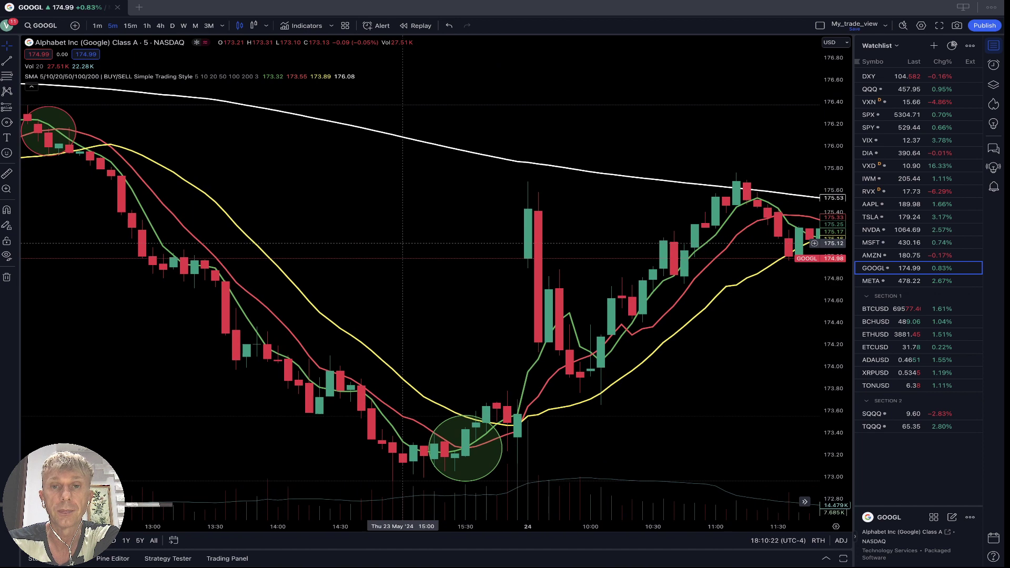
drag(580, 156, 556, 155)
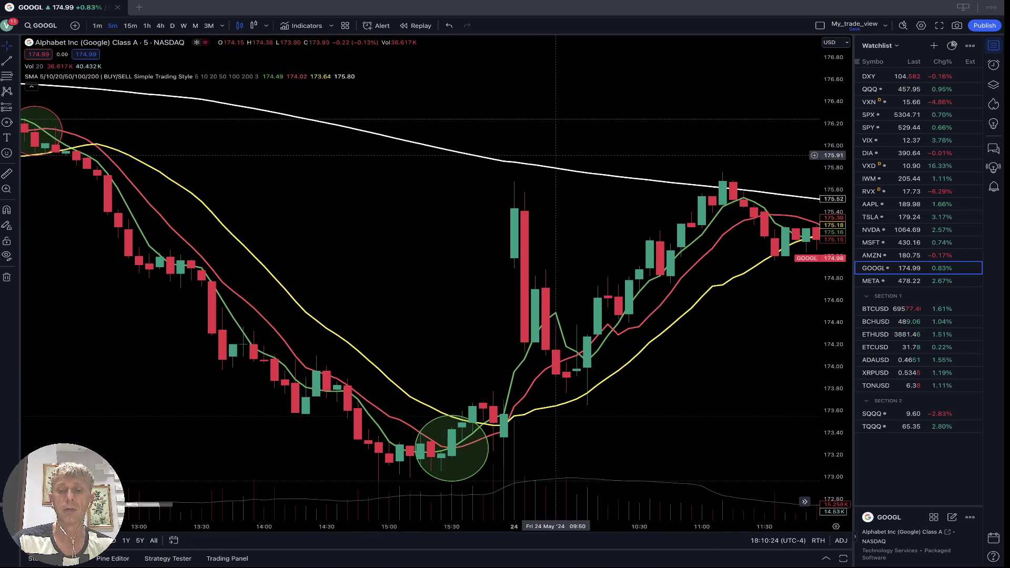